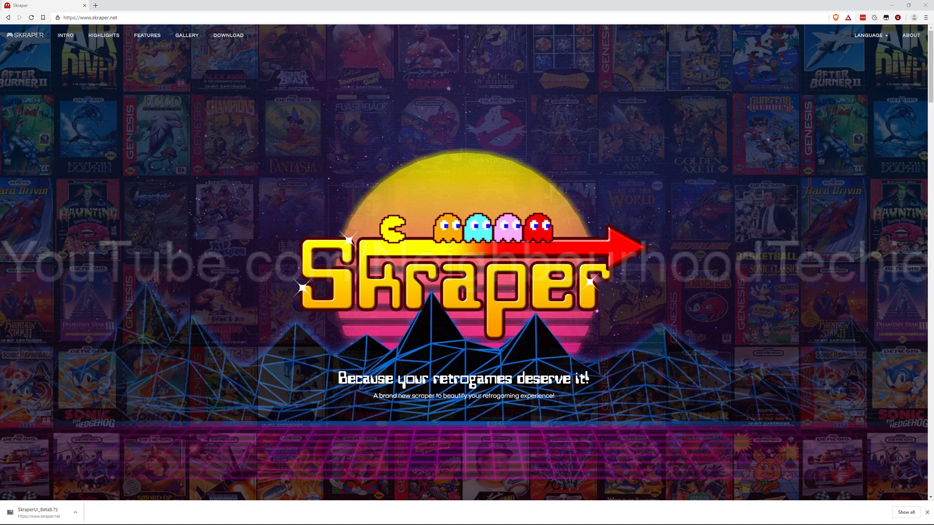
Open the website screenscraper.fr in a new browser tab
scroll(467, 263, down, 1)
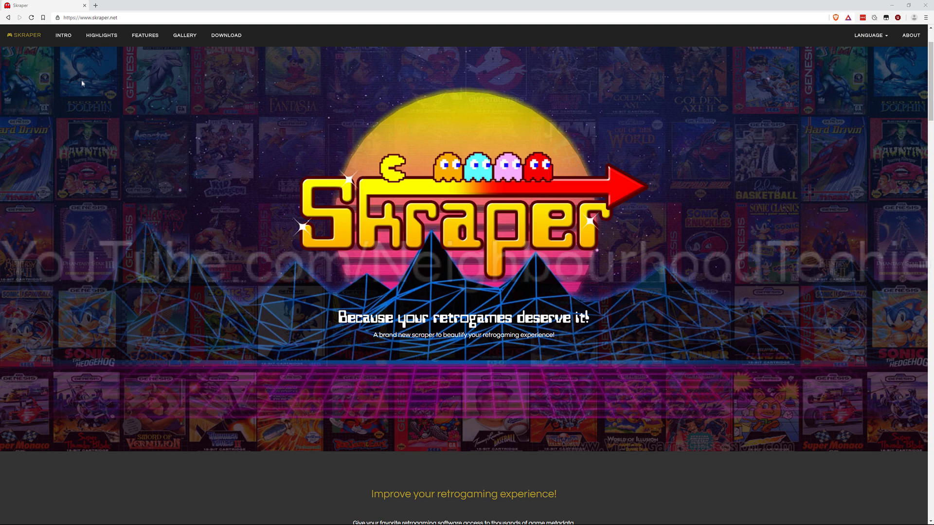
click(95, 6)
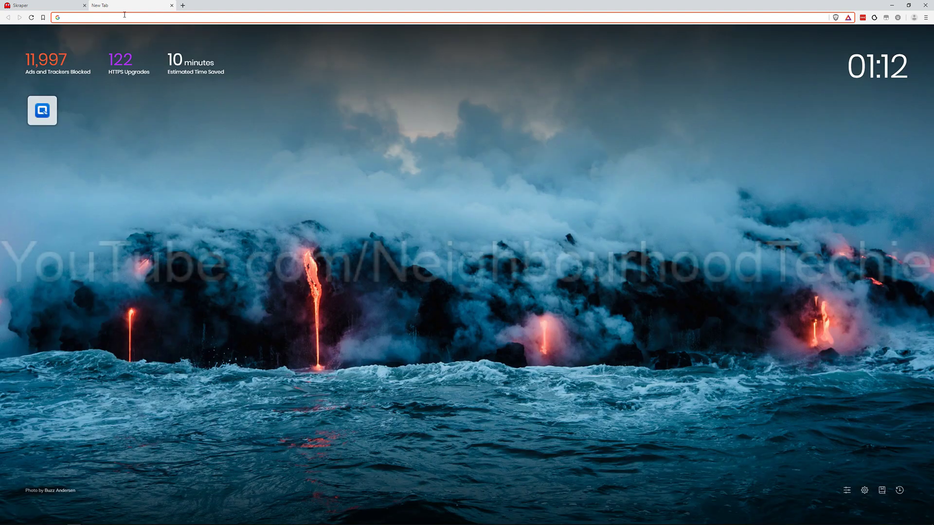
text(screenscraper)
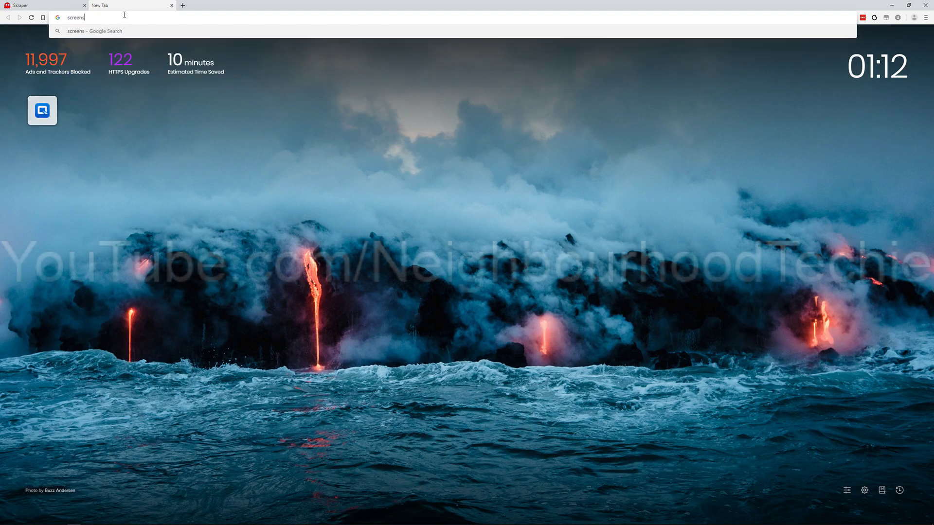
text(.fr)
key(Return)
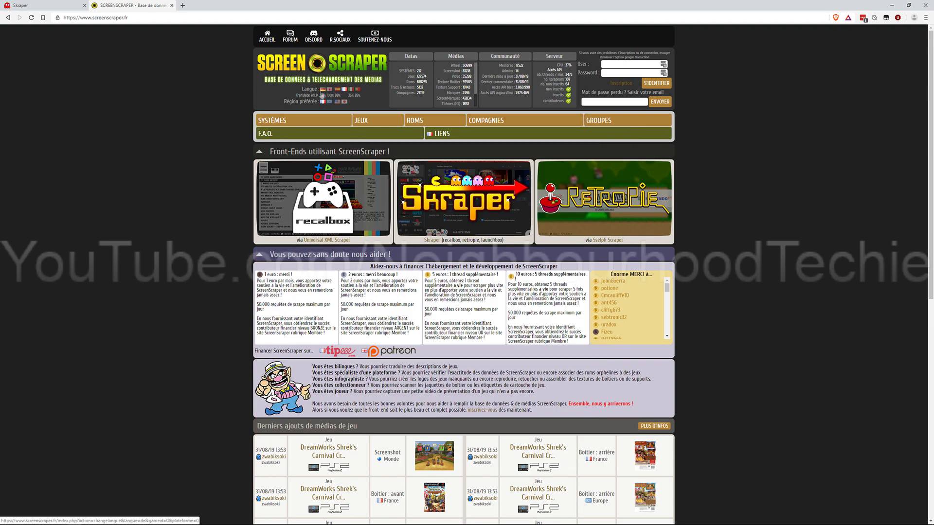
Switch the ScreenScraper site language to English and set the favorite region to Europe
drag(302, 89, 322, 89)
click(738, 113)
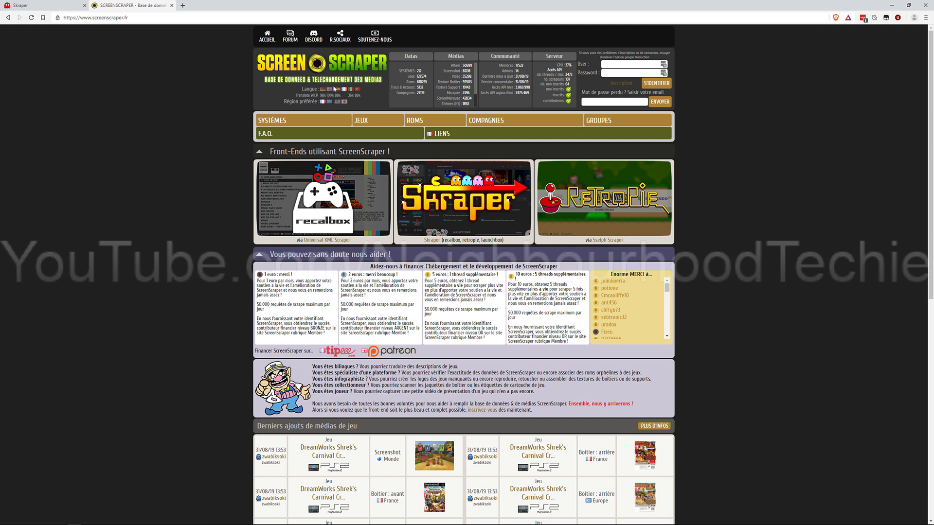
click(334, 89)
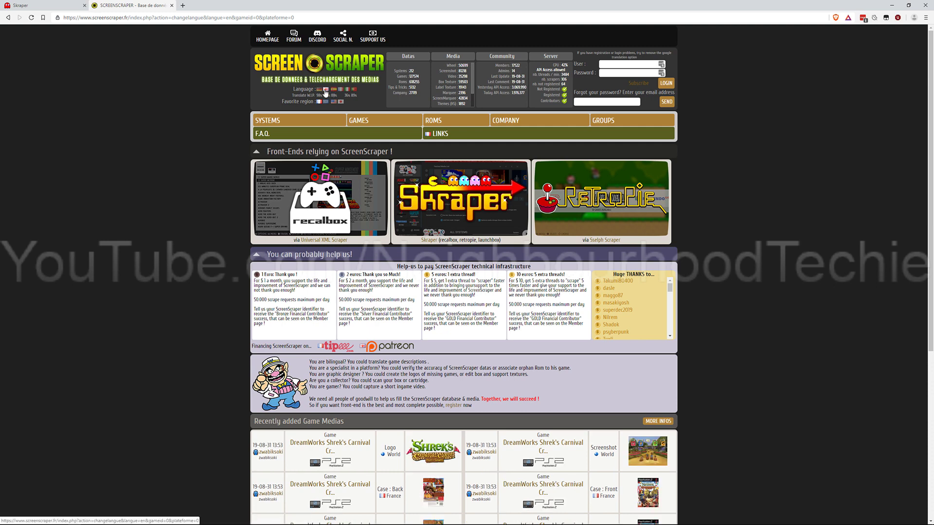
click(324, 103)
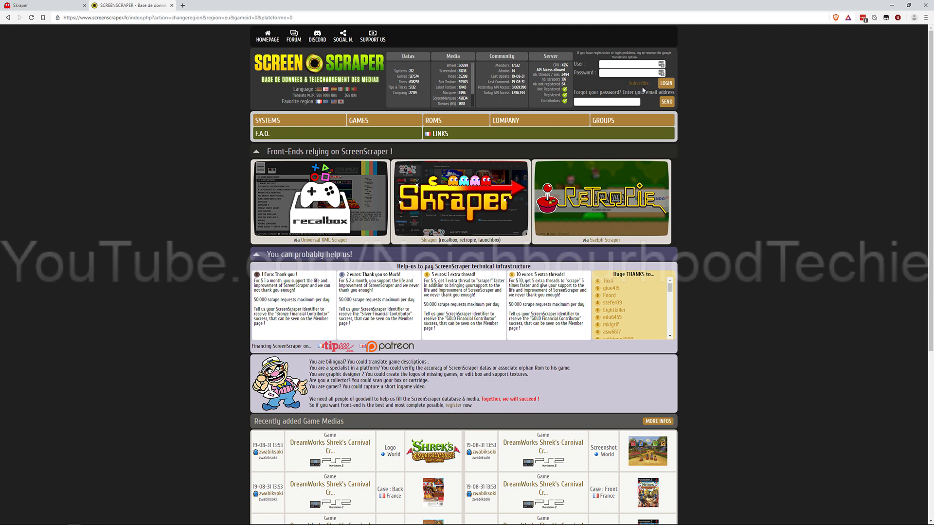
Open the ScreenScraper subscription page and review the nickname, password and email fields of its registration form
click(639, 84)
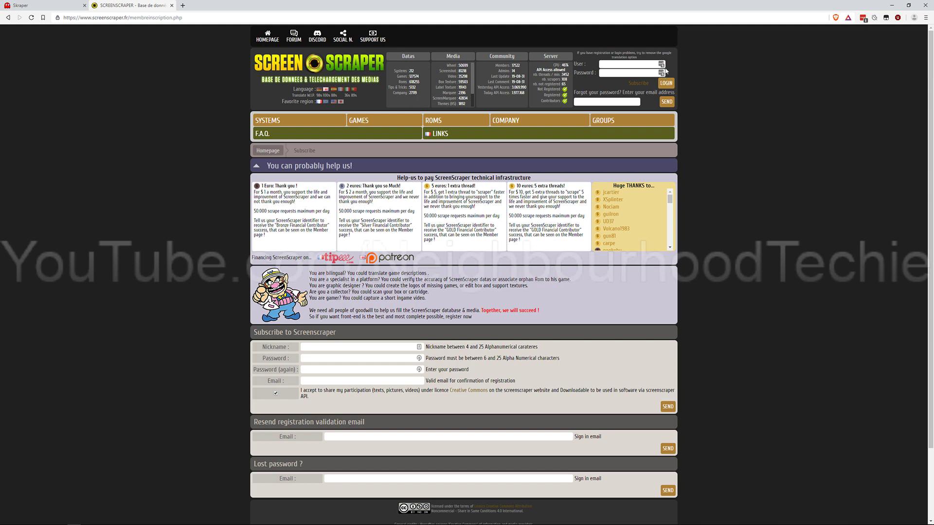
scroll(346, 260, down, 3)
click(346, 260)
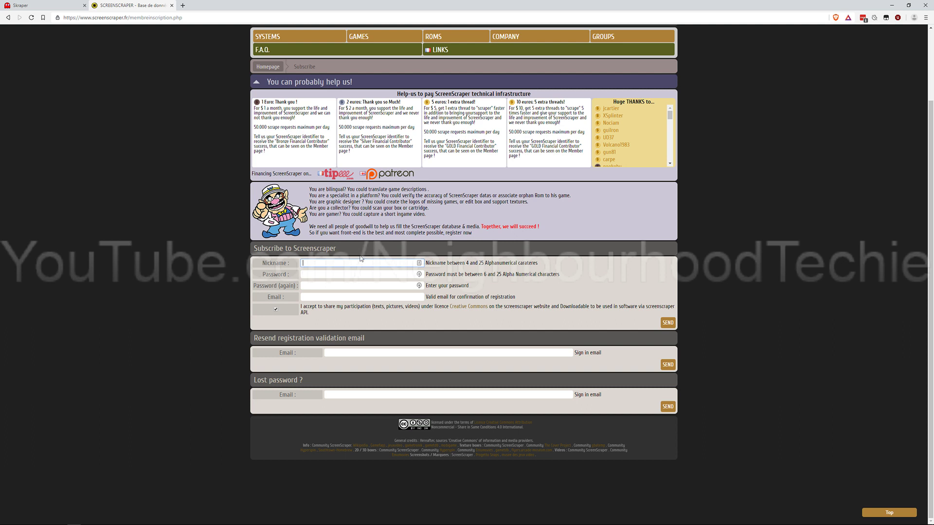
click(331, 276)
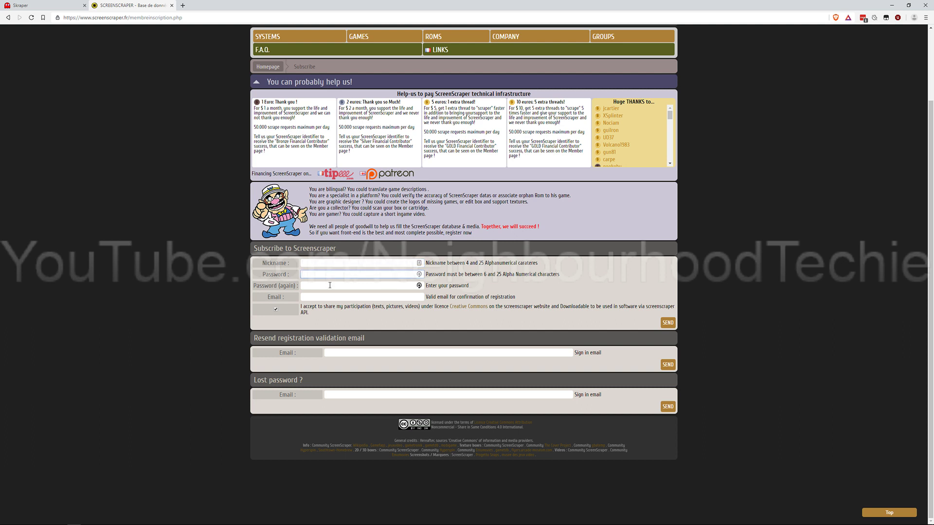
click(334, 298)
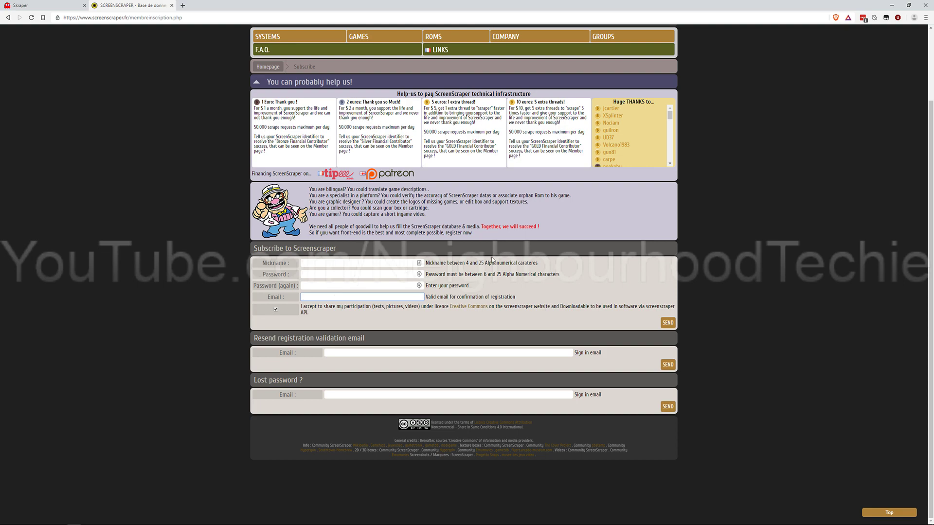
scroll(492, 257, up, 2)
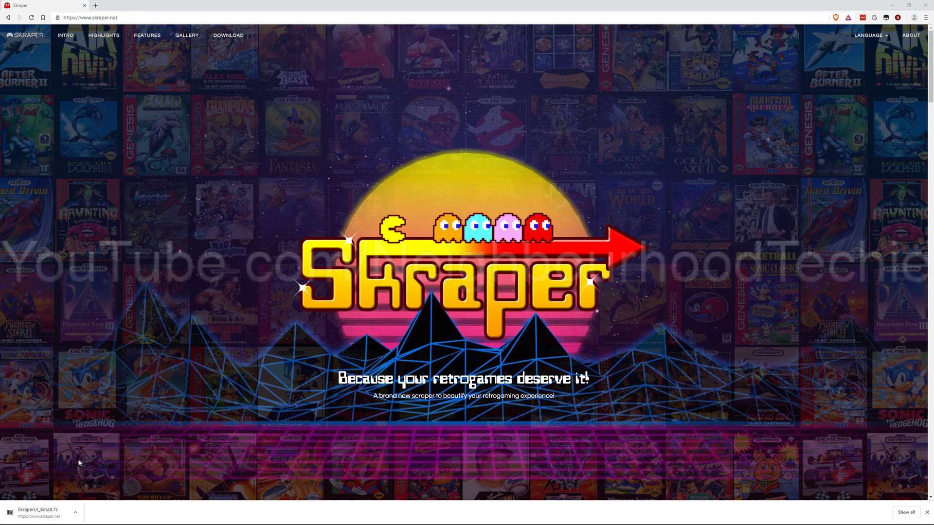
Open the MEGA link in a new tab and download the NeighbourhoodTechie config folder archive, allowing the site to store files
click(96, 6)
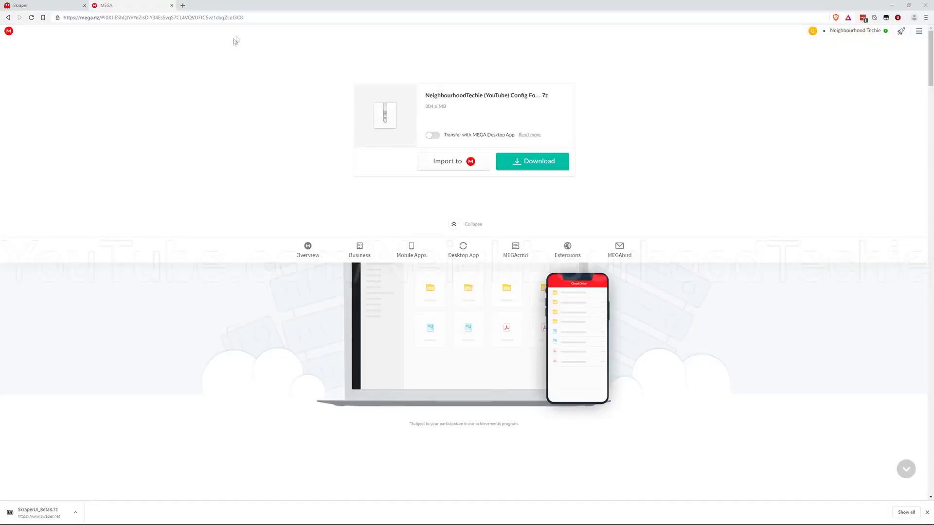
click(262, 18)
drag(129, 17, 265, 18)
click(265, 18)
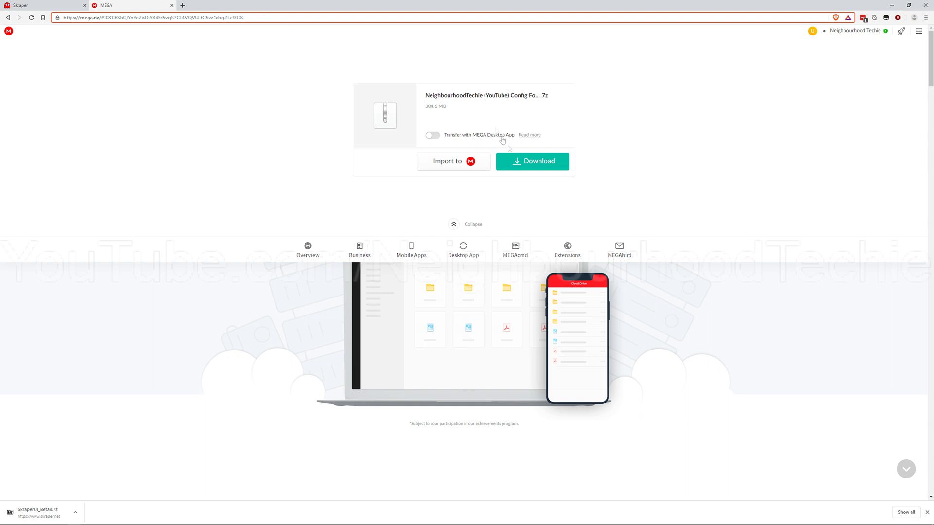
click(528, 163)
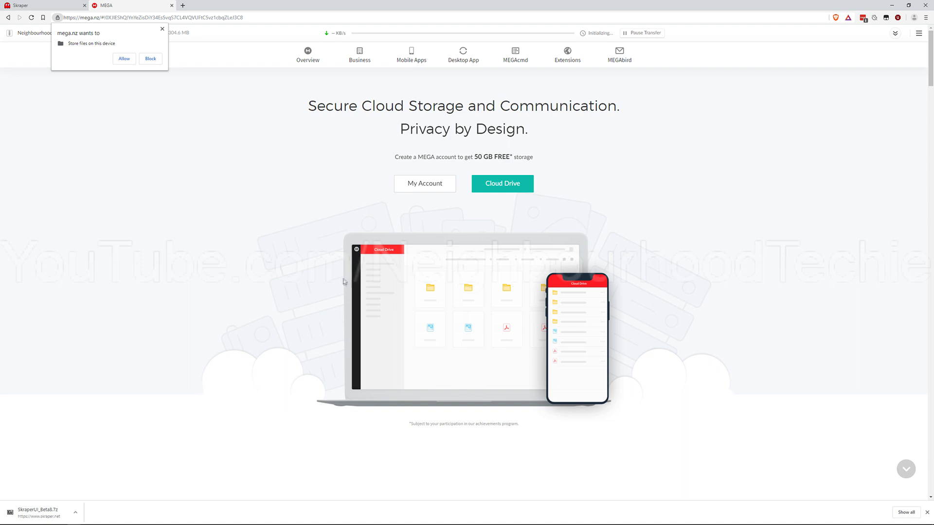
click(121, 58)
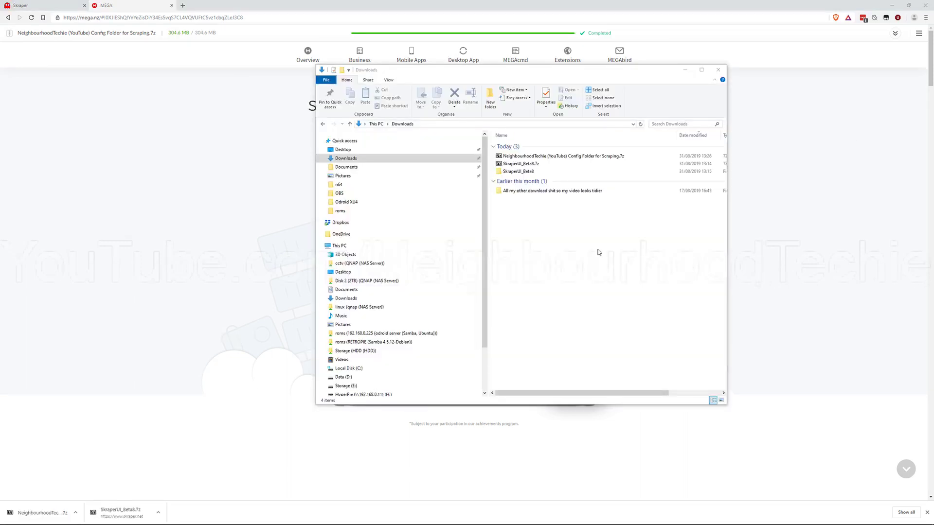
Copy the NeighbourhoodTechie config folder archive from Downloads and open the Emulators folder on the Storage (E:) drive
click(551, 157)
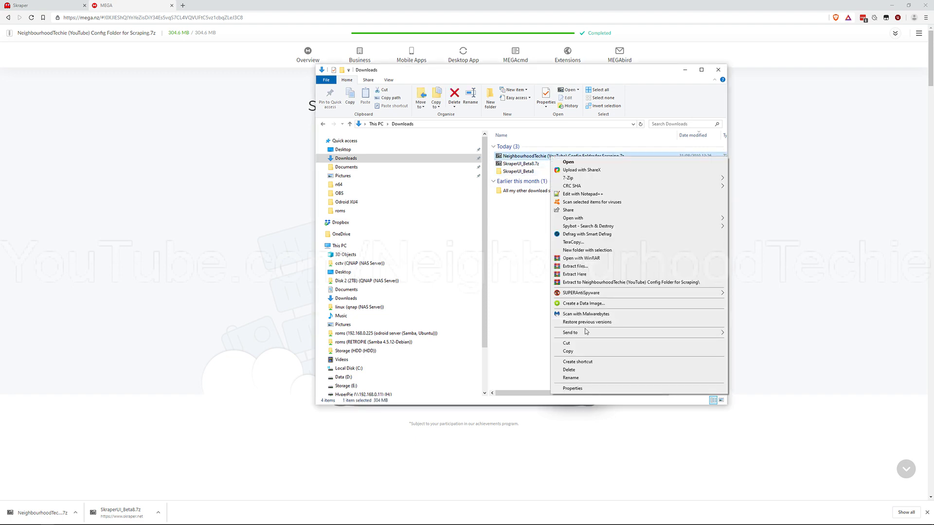
click(584, 351)
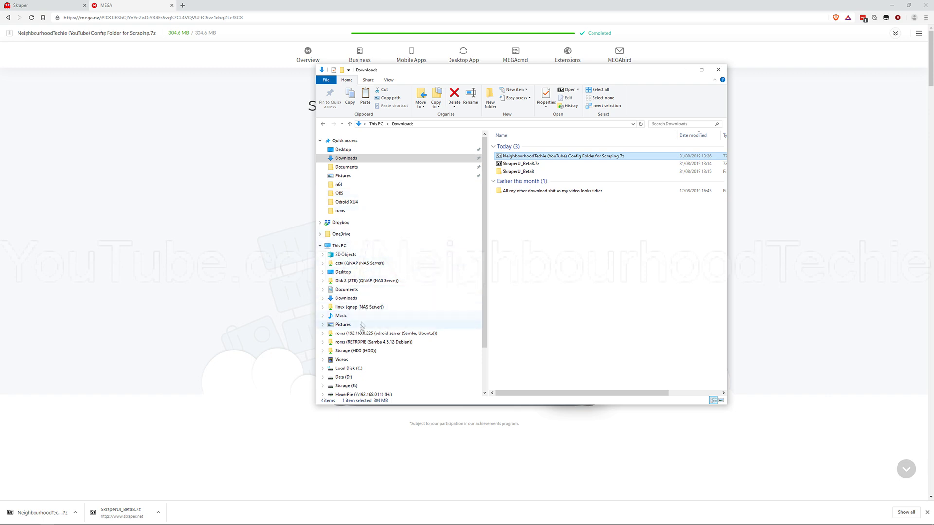
click(384, 247)
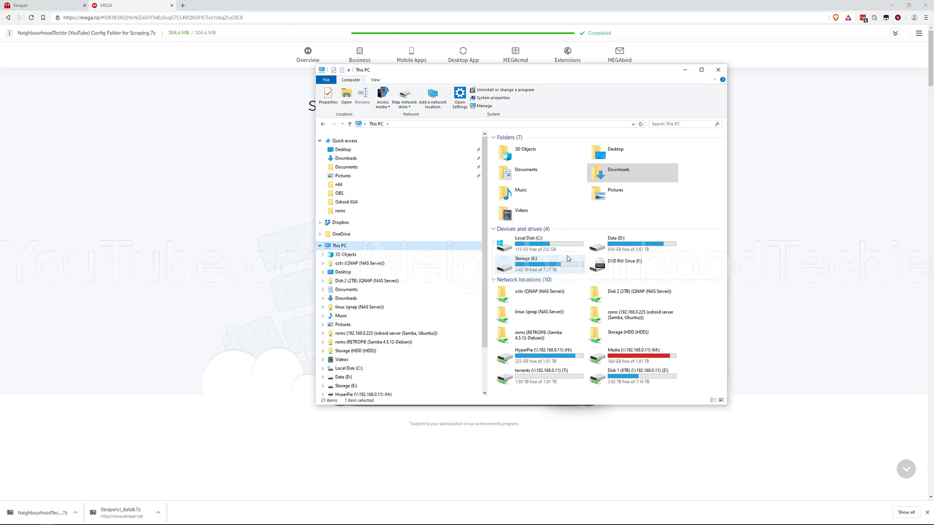
double_click(532, 263)
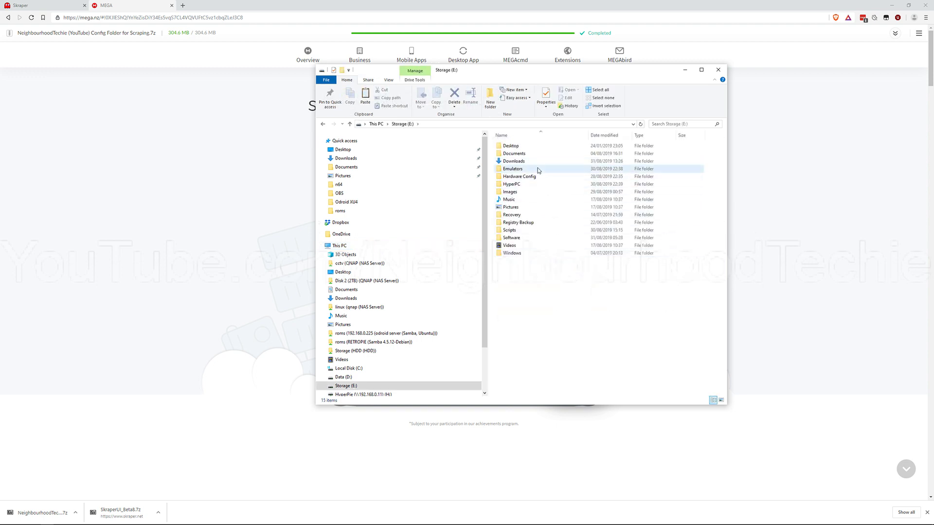
double_click(538, 169)
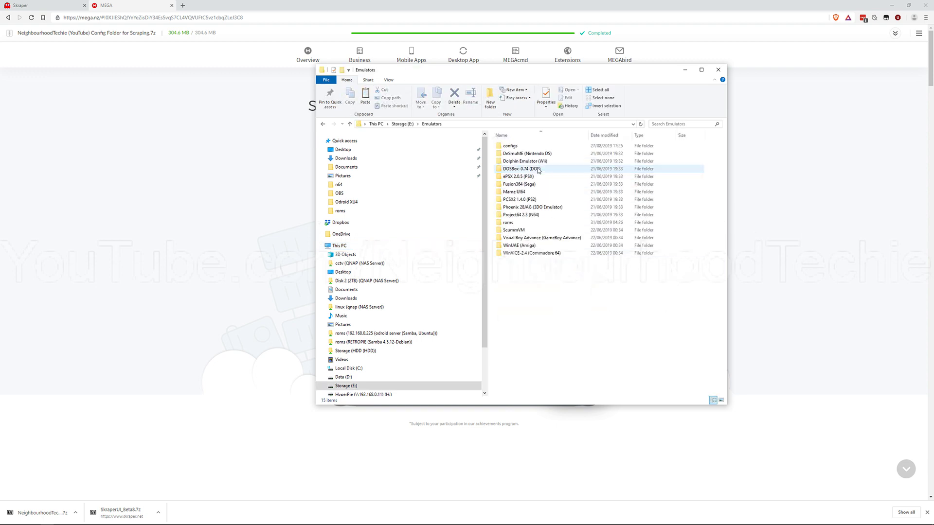
Look through the system subfolders inside the roms folder
double_click(510, 222)
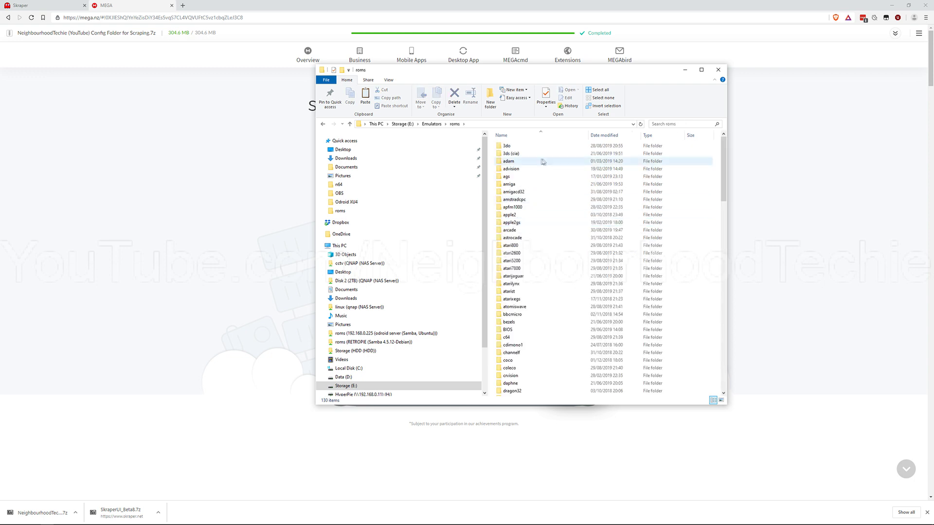
scroll(547, 254, down, 12)
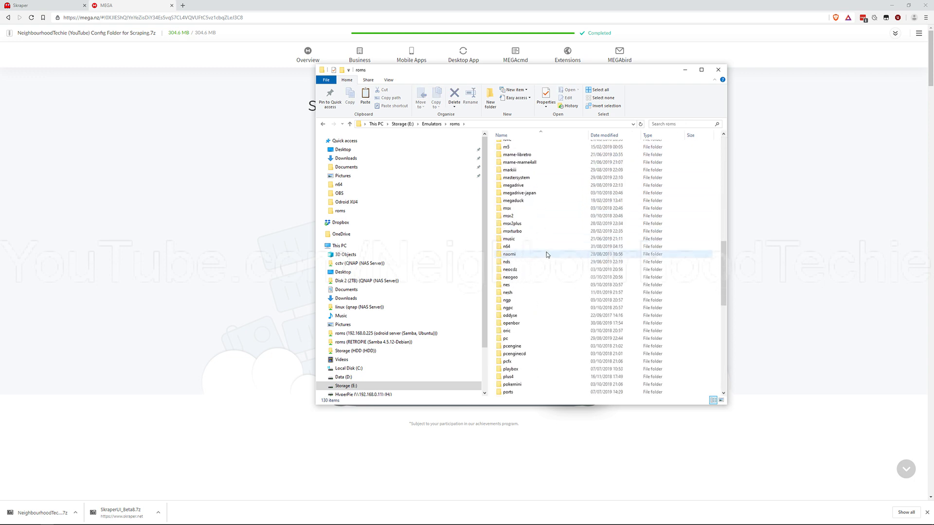
scroll(546, 254, up, 9)
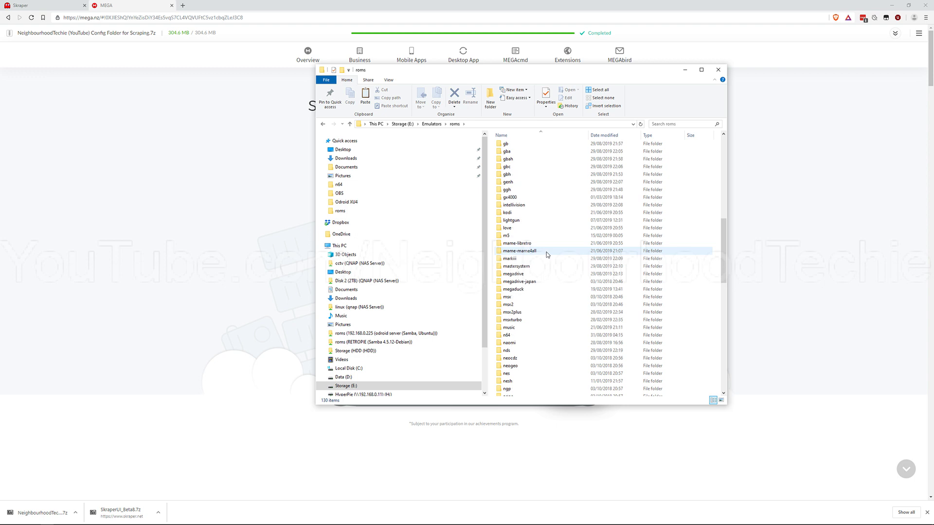
Paste the copied config archive into the Emulators folder, alongside the roms folder
click(427, 125)
right_click(532, 277)
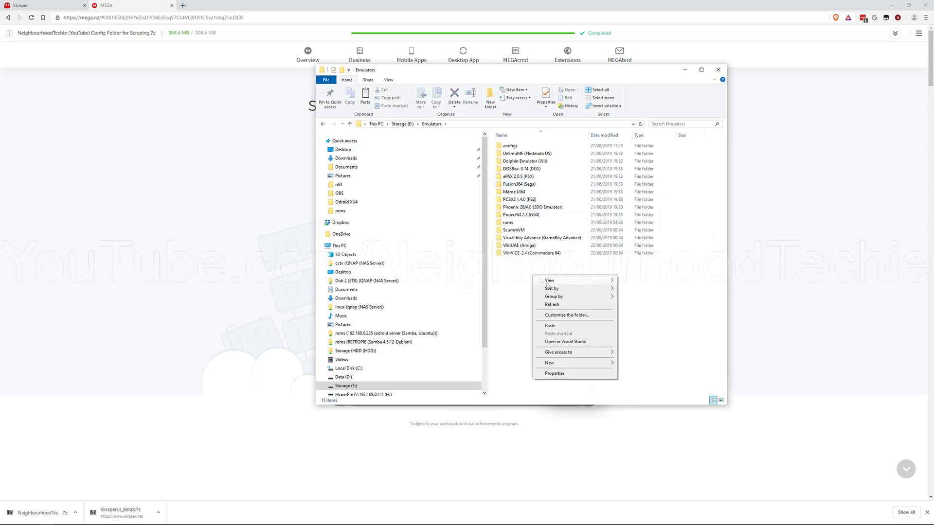
click(582, 343)
click(583, 344)
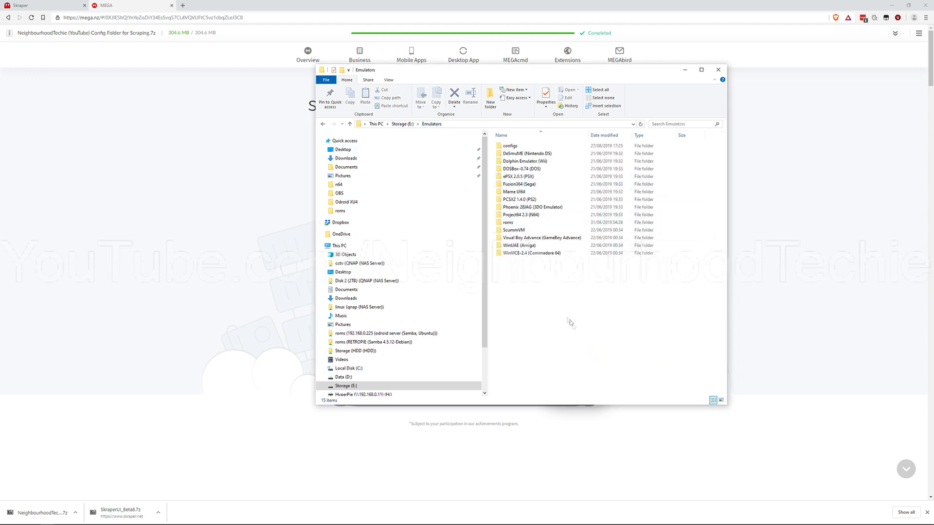
mouse_move(521, 262)
mouse_down()
mouse_move(517, 226)
mouse_move(525, 261)
mouse_up()
click(528, 223)
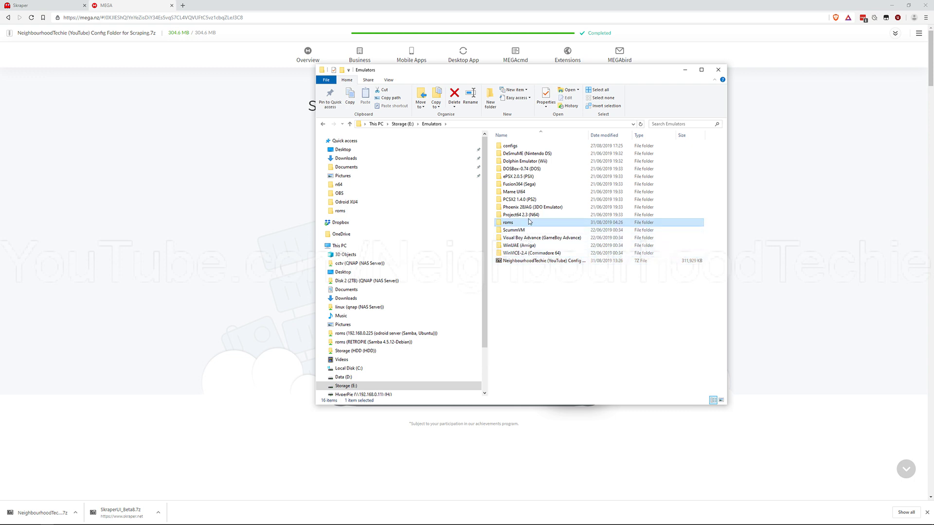
Extract the config archive directly into the Emulators folder with 7-Zip, declining to replace any existing files
click(521, 262)
right_click(521, 263)
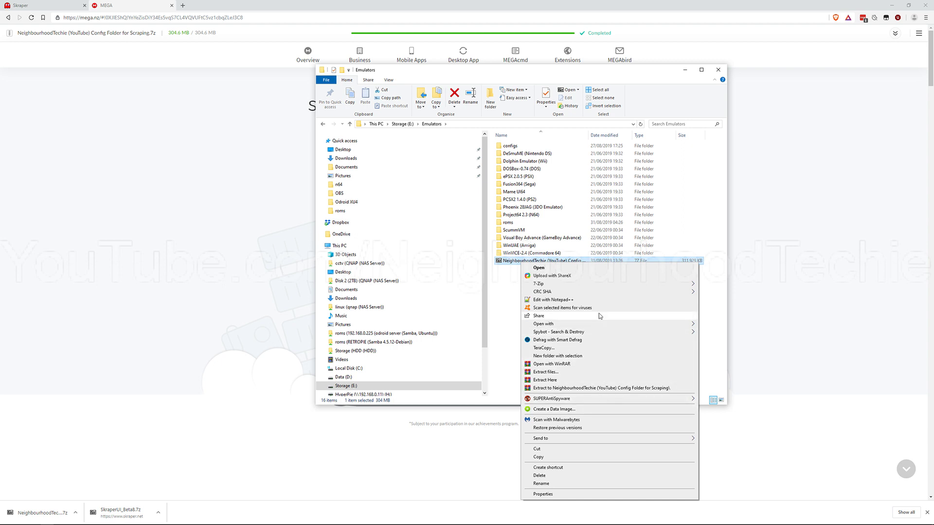
mouse_move(632, 284)
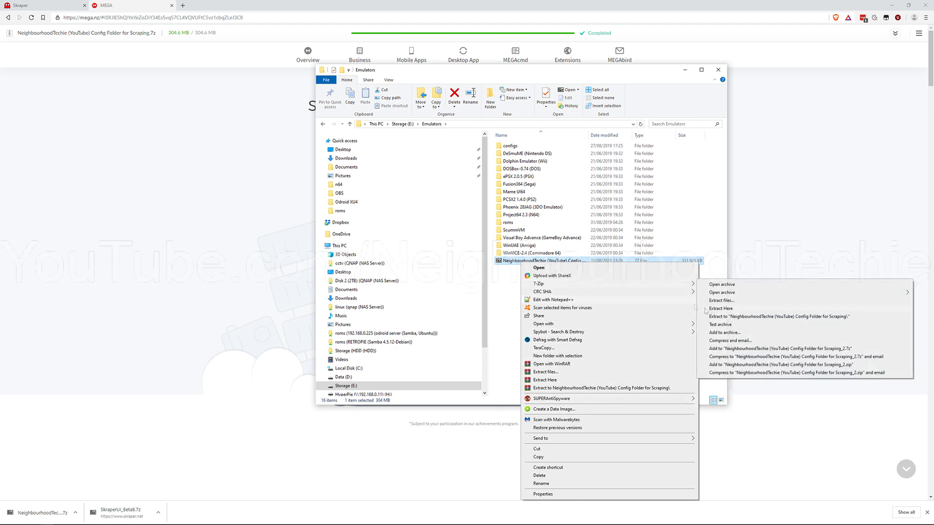
click(722, 309)
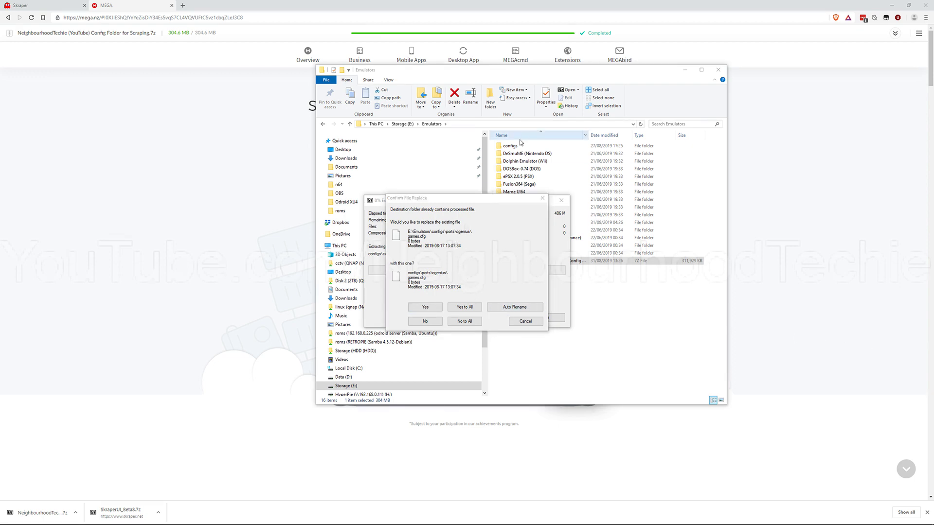
click(464, 321)
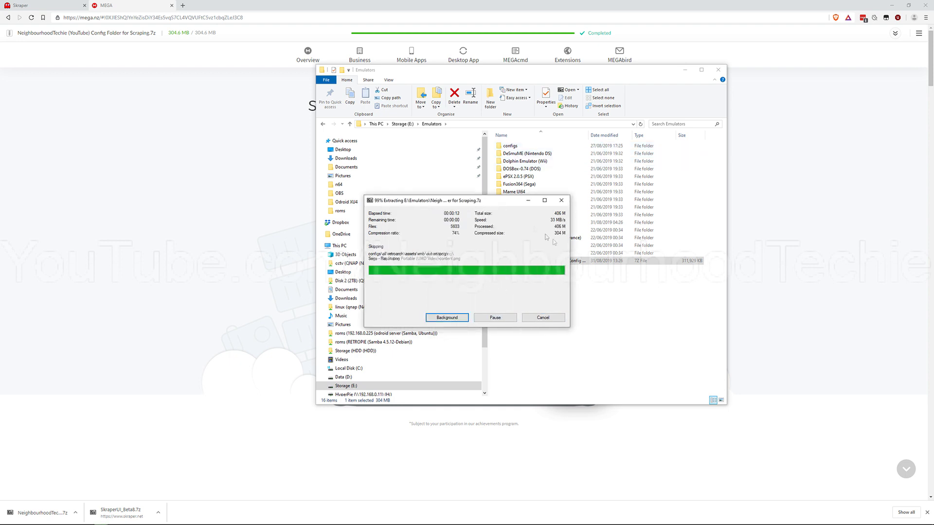
drag(494, 200, 275, 156)
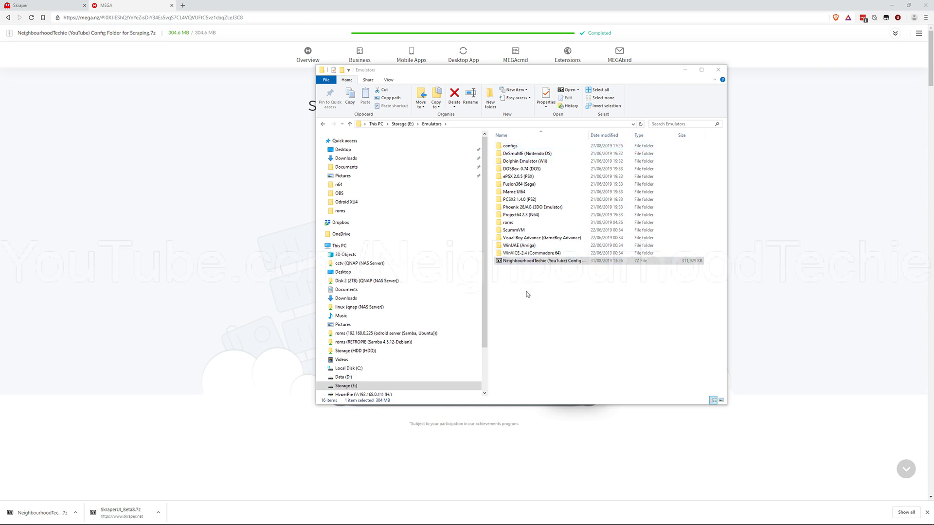
Delete the config archive from the Emulators folder and close the File Explorer window
key(Delete)
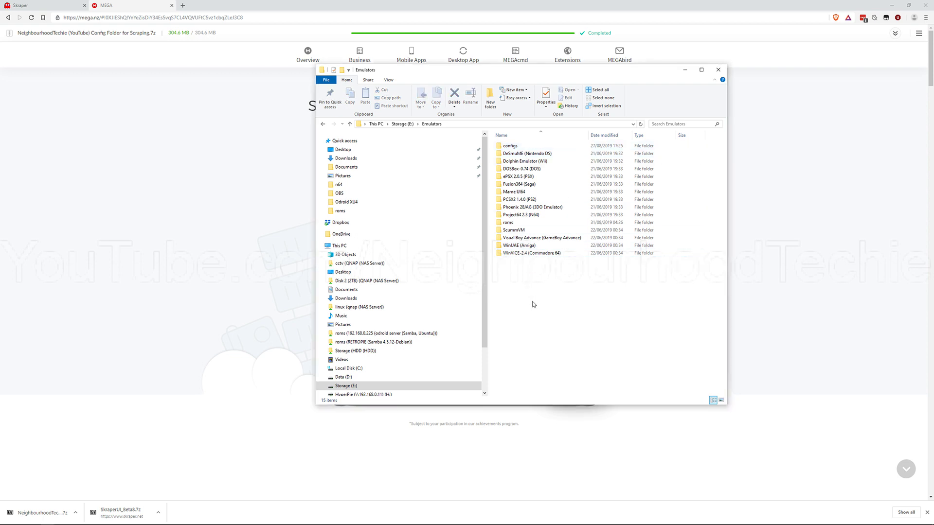
click(725, 72)
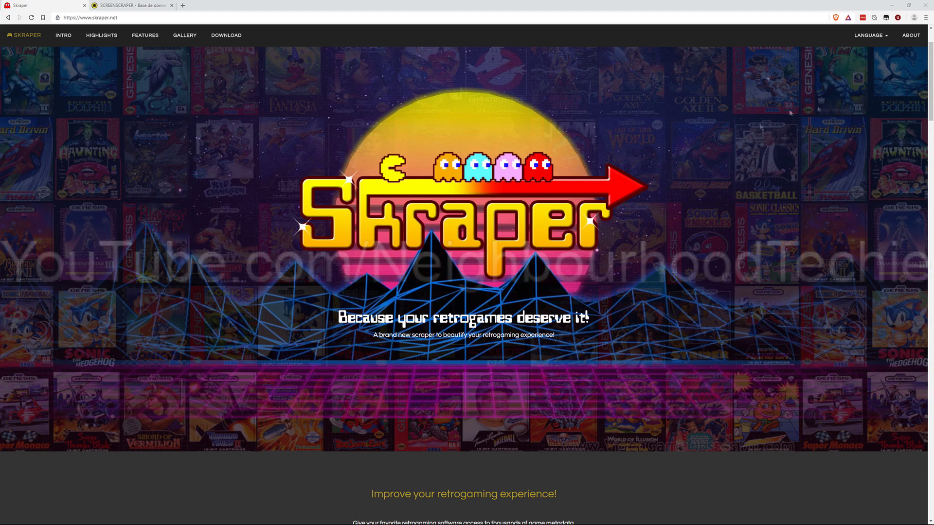
Download the Windows version of Skraper from the website's download section and show the archive in the Downloads folder
click(148, 5)
click(26, 4)
click(234, 36)
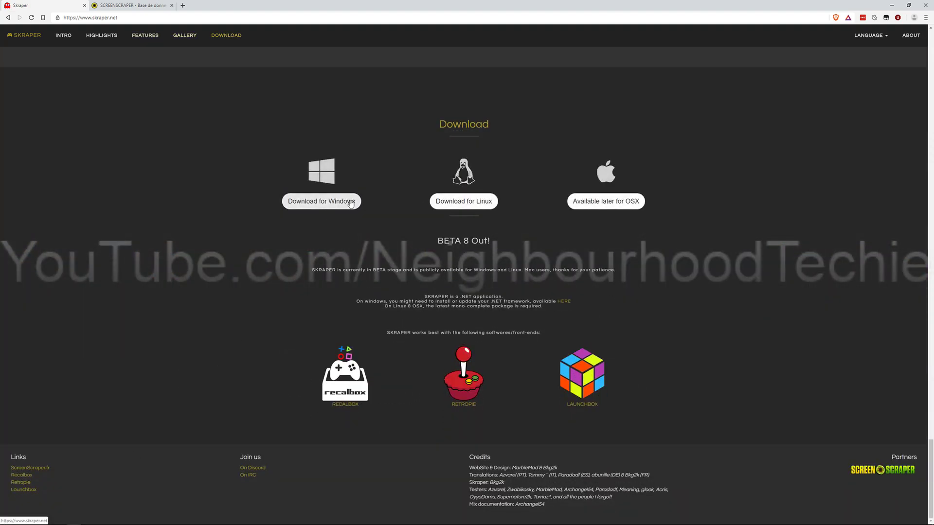
click(351, 203)
click(463, 146)
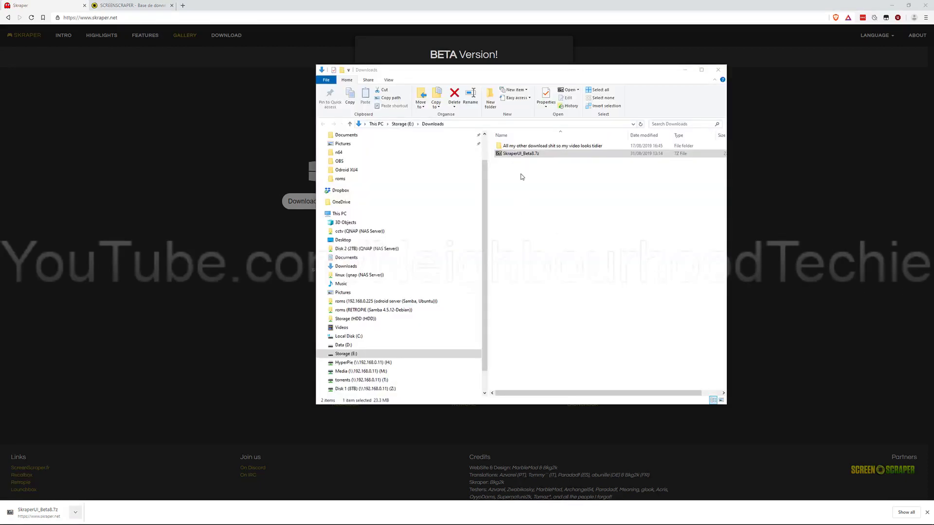
Extract SkraperUI_Beta8.7z into its own folder inside Downloads with 7-Zip, and select the extracted folder
click(533, 154)
right_click(533, 154)
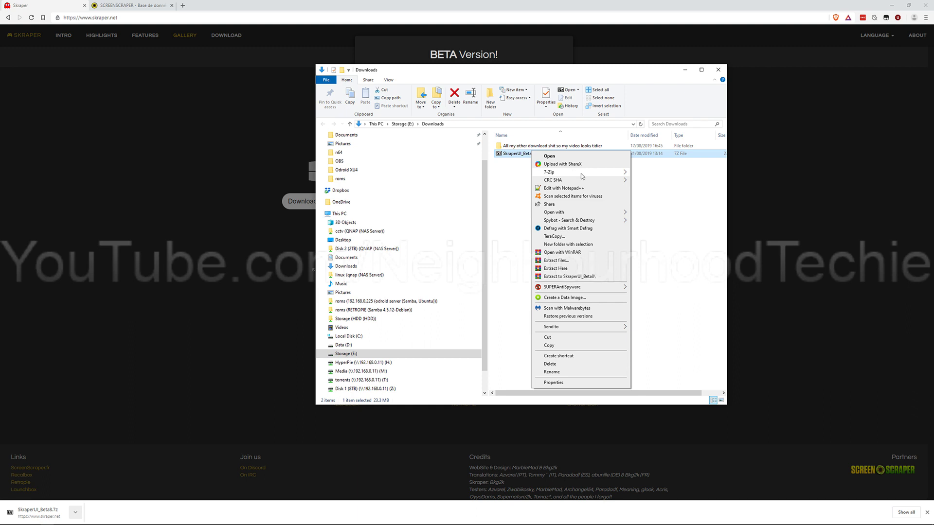
mouse_move(581, 173)
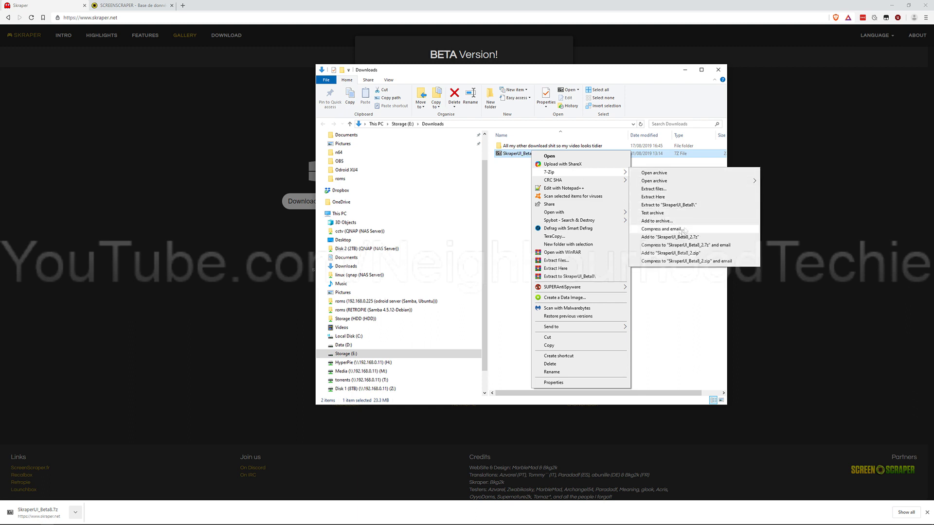
click(675, 205)
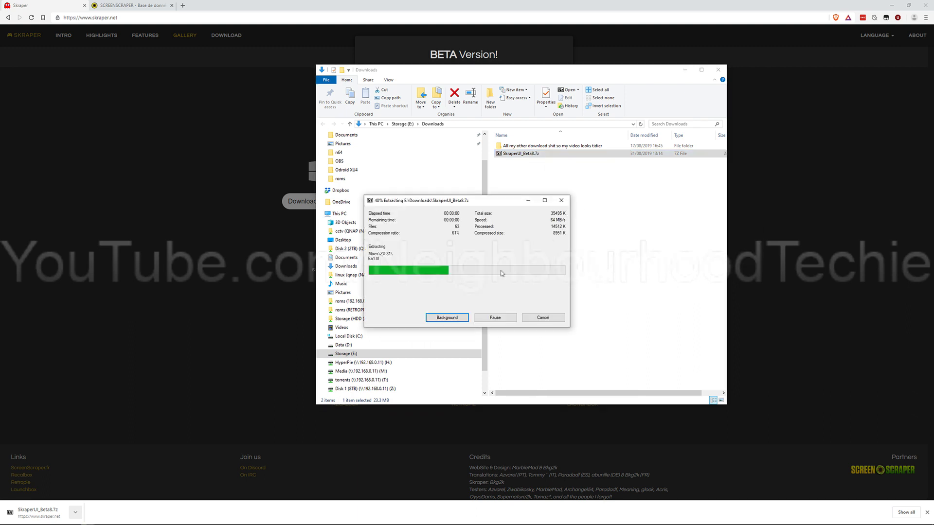
click(531, 155)
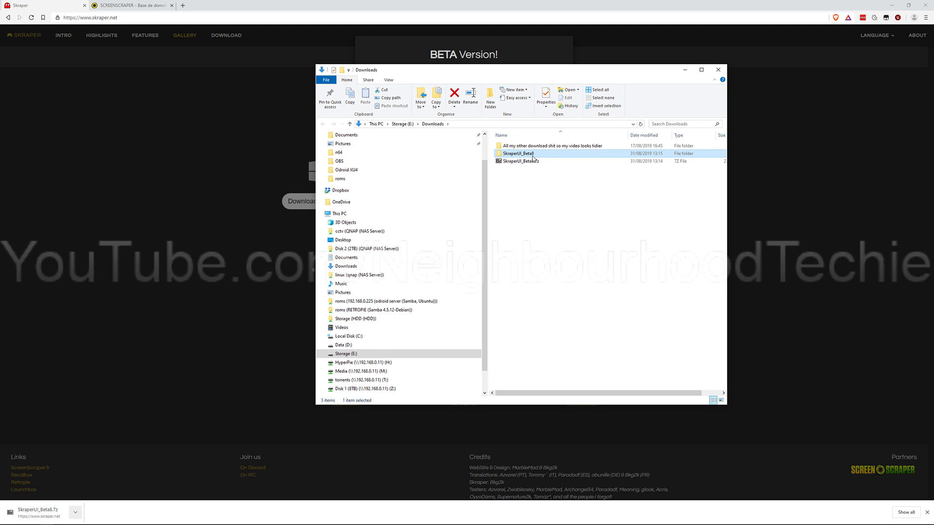
Launch SkraperUI.exe from the SkraperUI_Beta8 folder in Tools on the Data (D:) drive, and close the File Explorer window
click(389, 345)
double_click(528, 276)
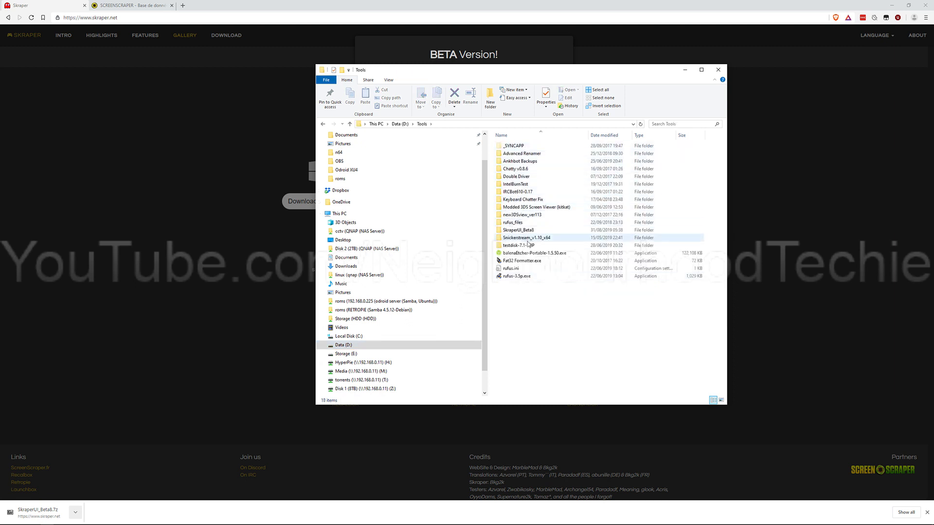
click(528, 231)
double_click(529, 230)
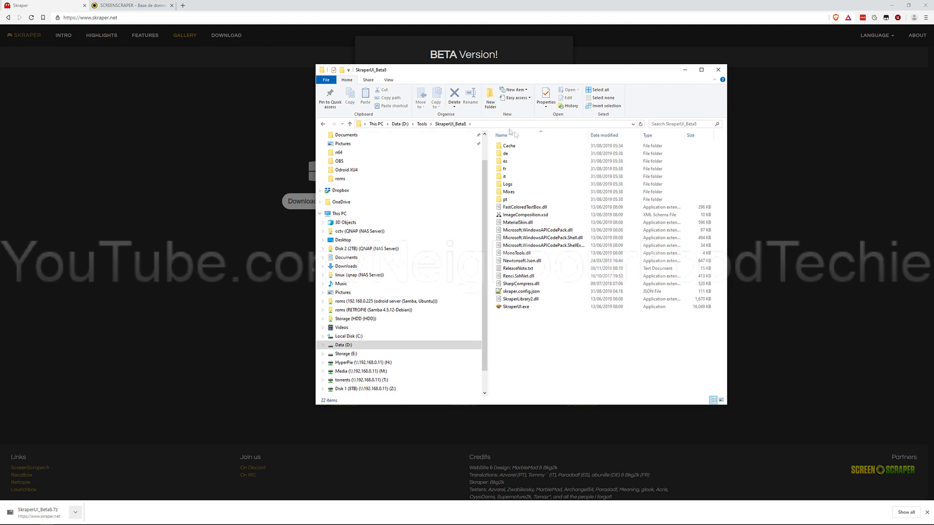
click(515, 307)
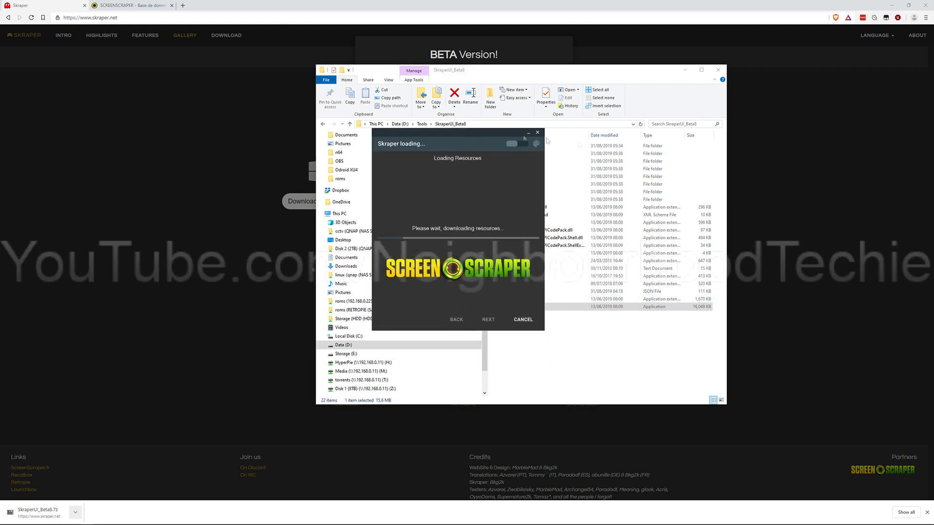
click(717, 69)
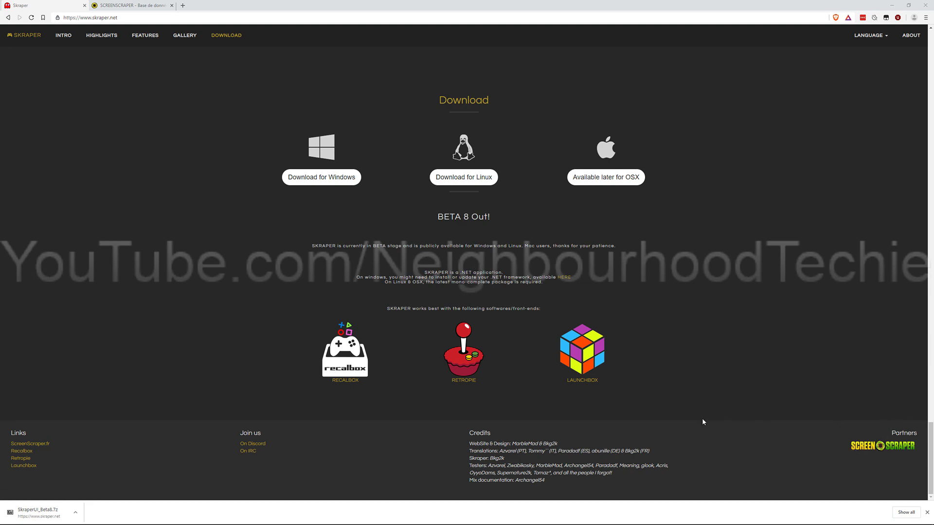
Review the ScreenScraper website's contribution tiers, including their extra threads and daily scrape request limits
scroll(701, 419, up, 1)
scroll(701, 419, down, 1)
click(104, 5)
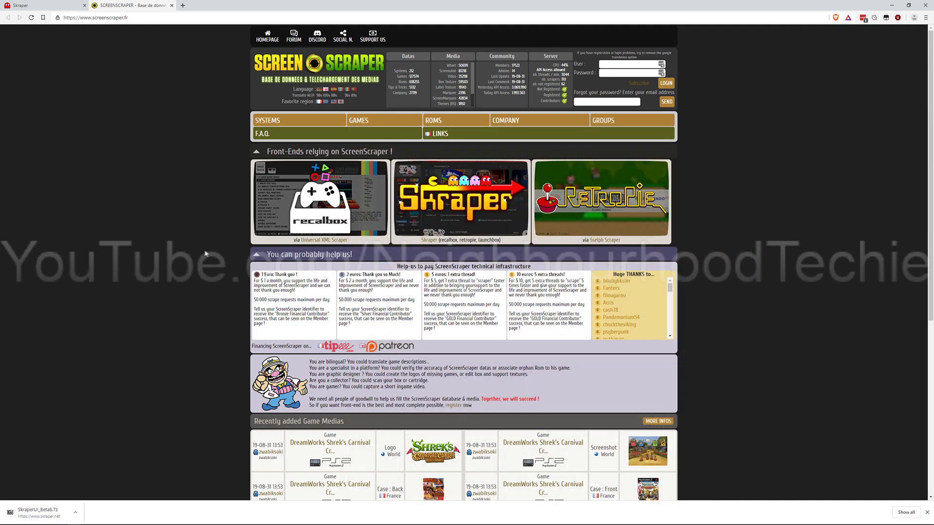
scroll(285, 233, down, 2)
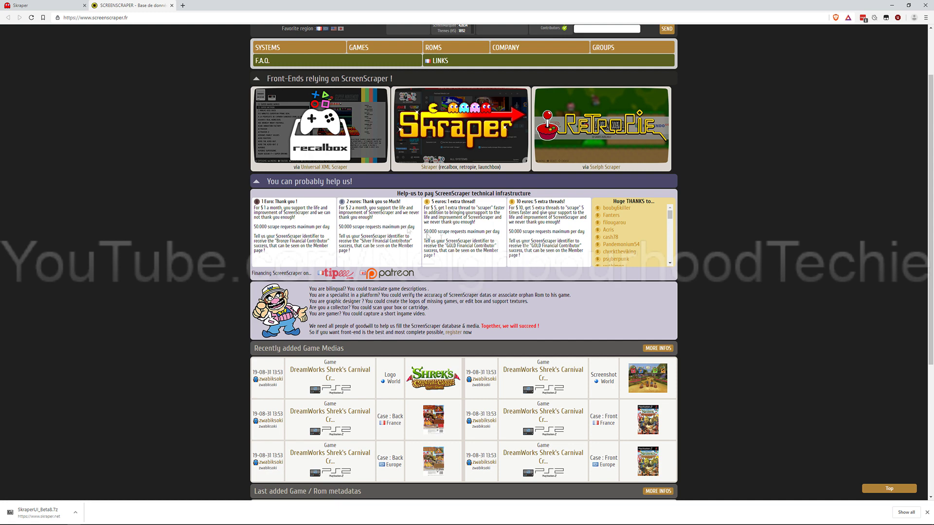
drag(509, 201, 540, 226)
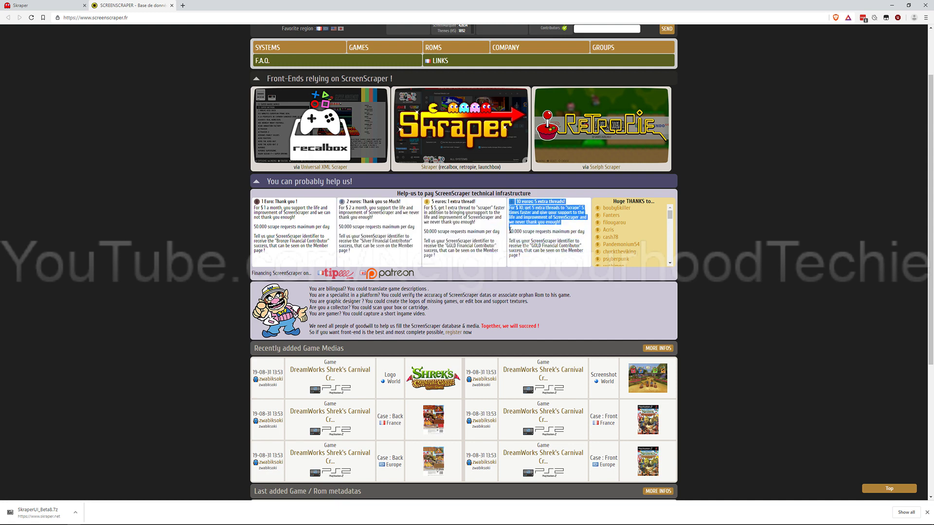
click(541, 252)
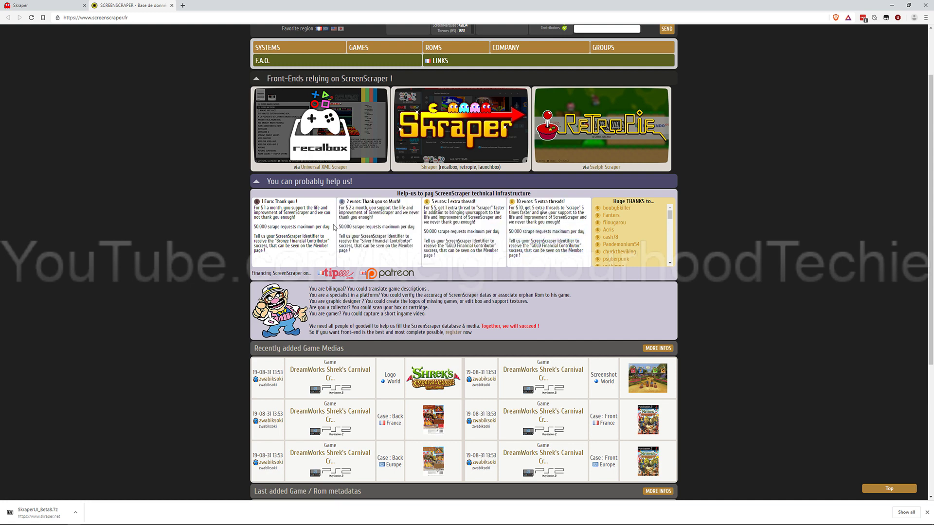
drag(283, 233, 246, 228)
click(295, 238)
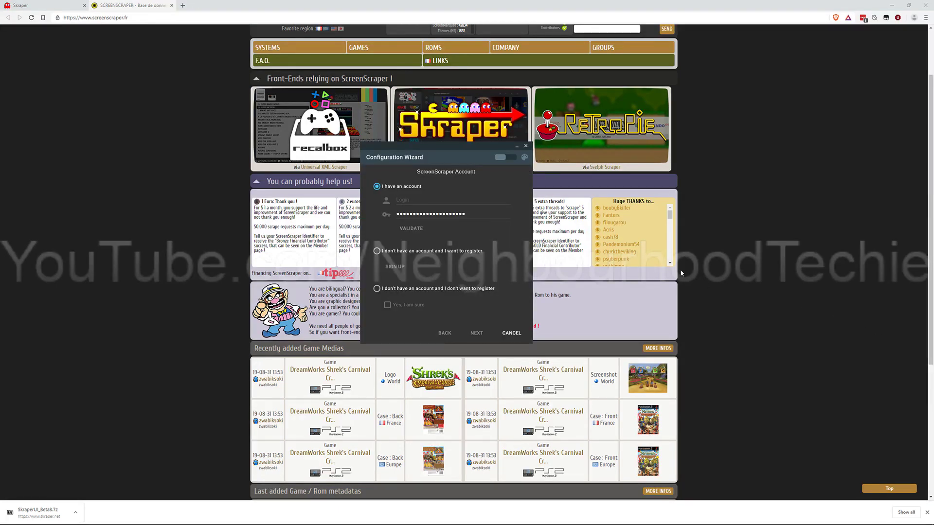
drag(424, 151, 425, 80)
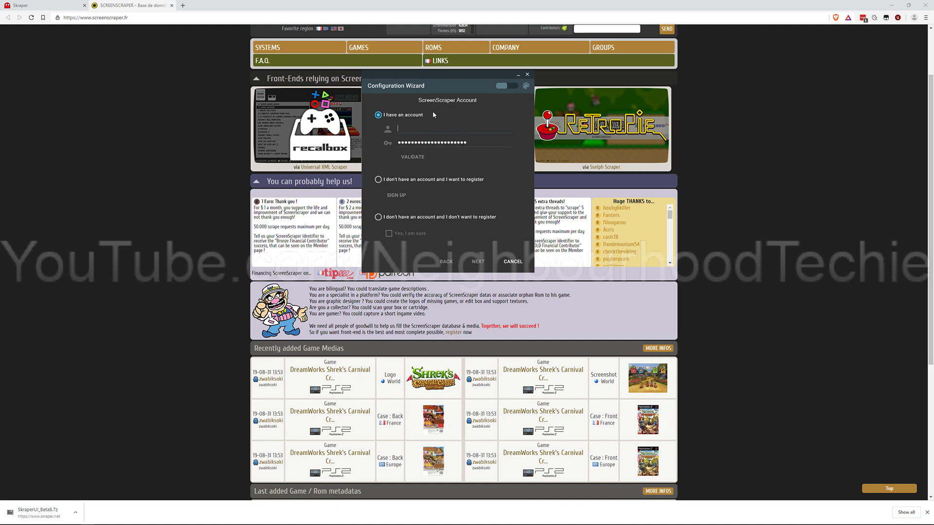
click(203, 75)
scroll(192, 46, up, 3)
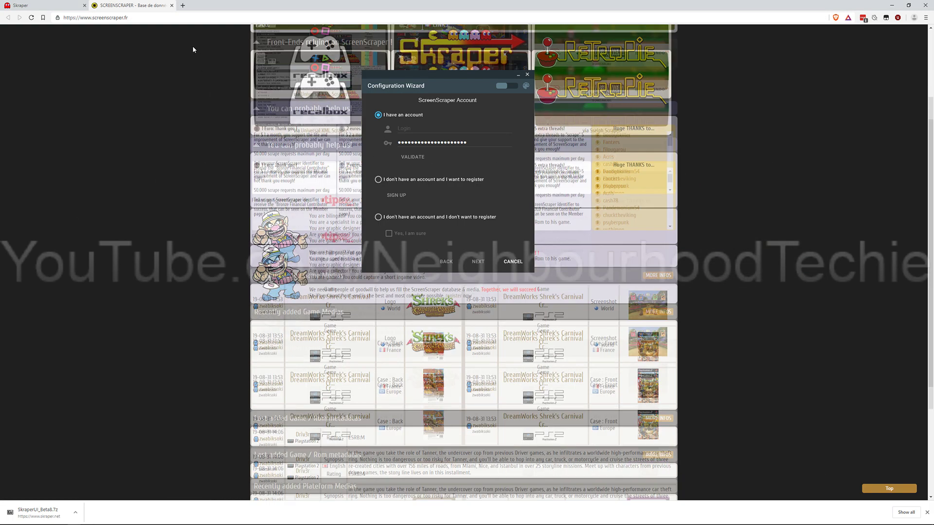
click(48, 4)
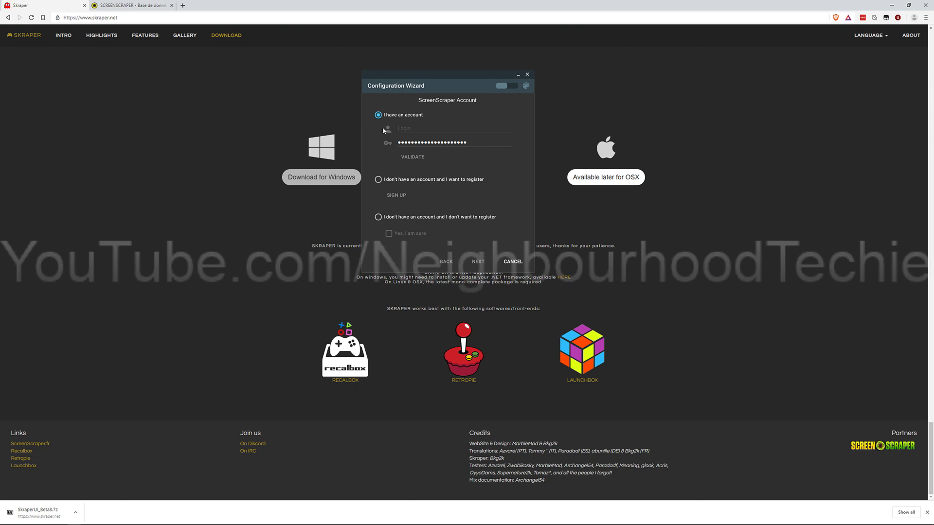
scroll(244, 86, up, 5)
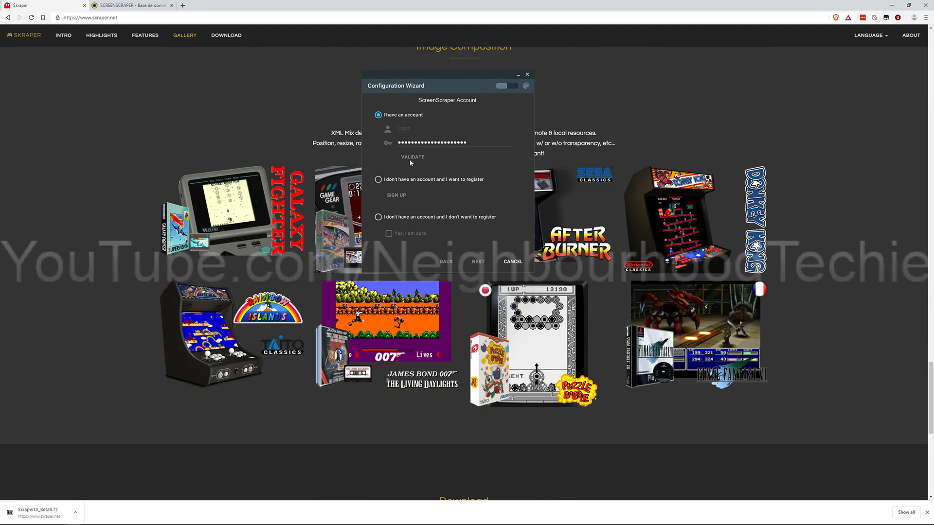
Fill in the ScreenScraper account login in the Configuration Wizard and choose Retropie as the front-end
click(420, 127)
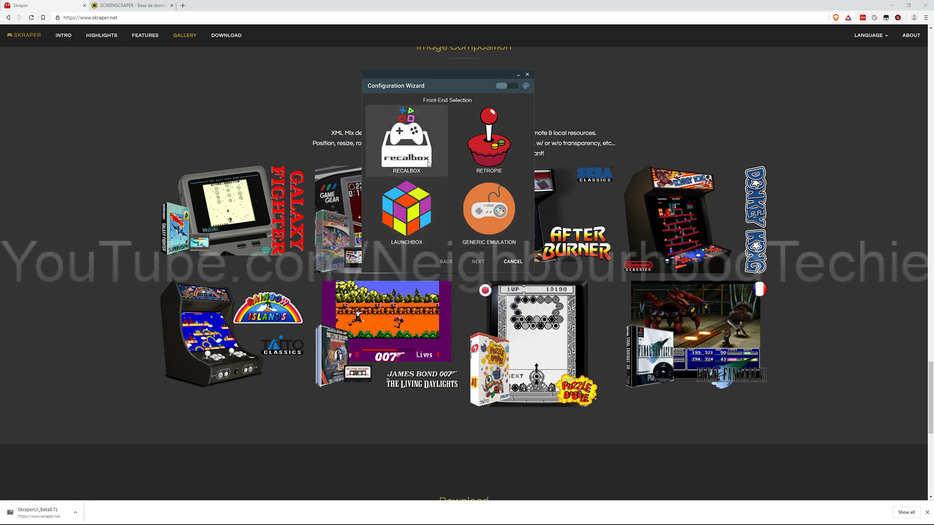
click(485, 144)
click(478, 263)
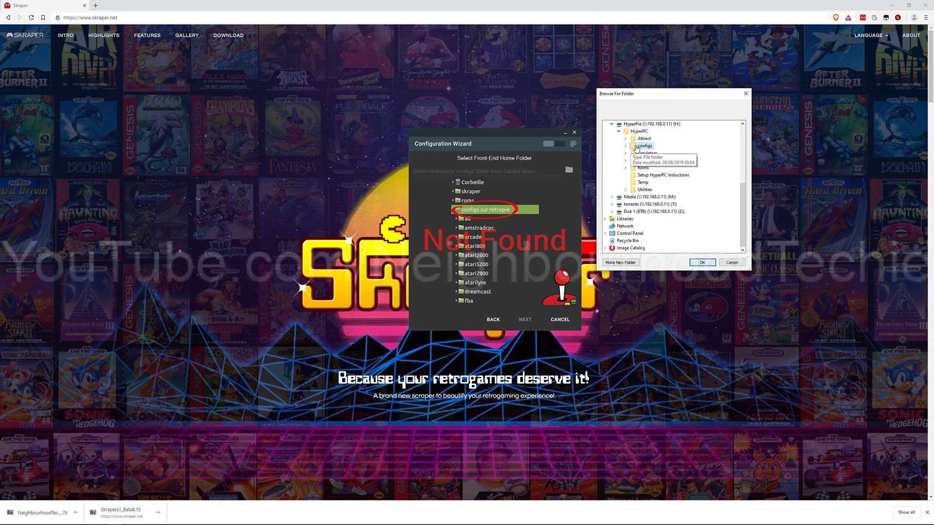
Set the front-end home folder to H:\HyperPC\configs and continue to the Game & Roms page
click(702, 262)
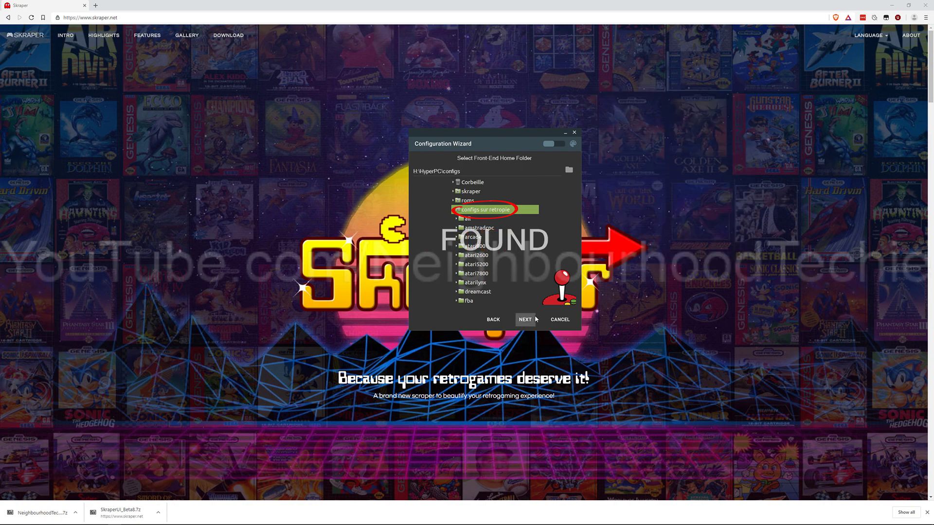
click(530, 322)
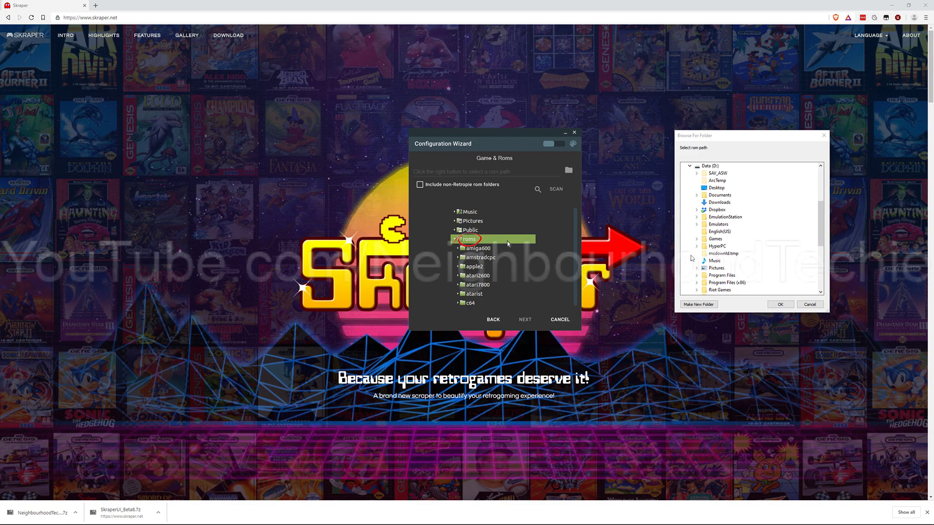
Set the rom path to the H:\HyperPC\Roms folder on the HyperPie network drive
click(689, 166)
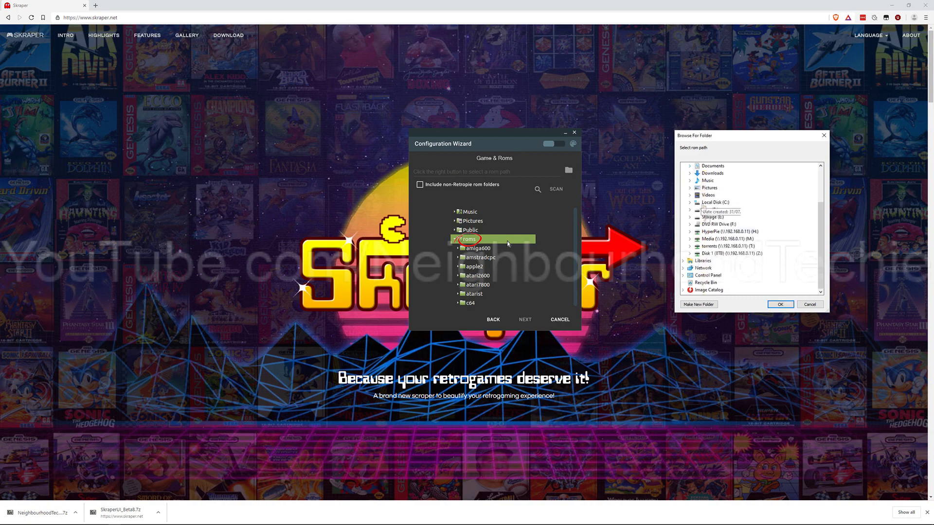
click(690, 231)
click(718, 239)
double_click(721, 210)
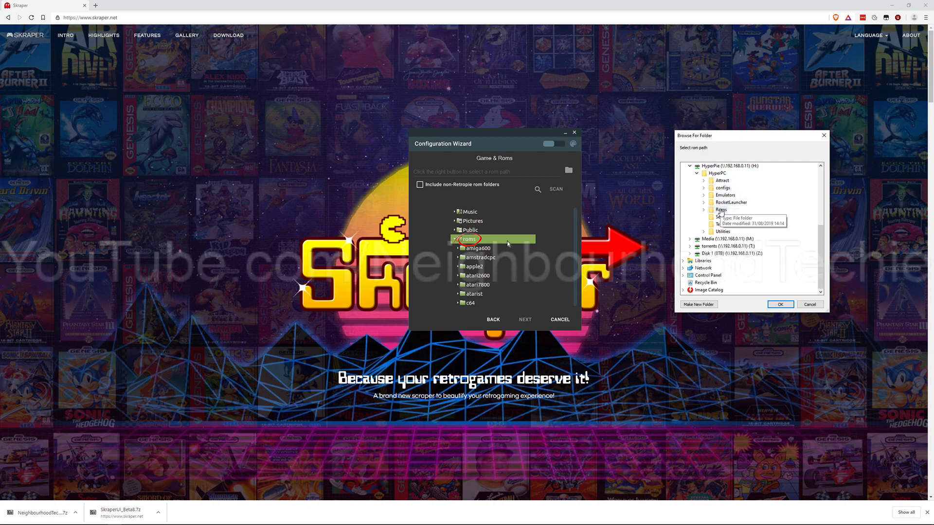
click(780, 304)
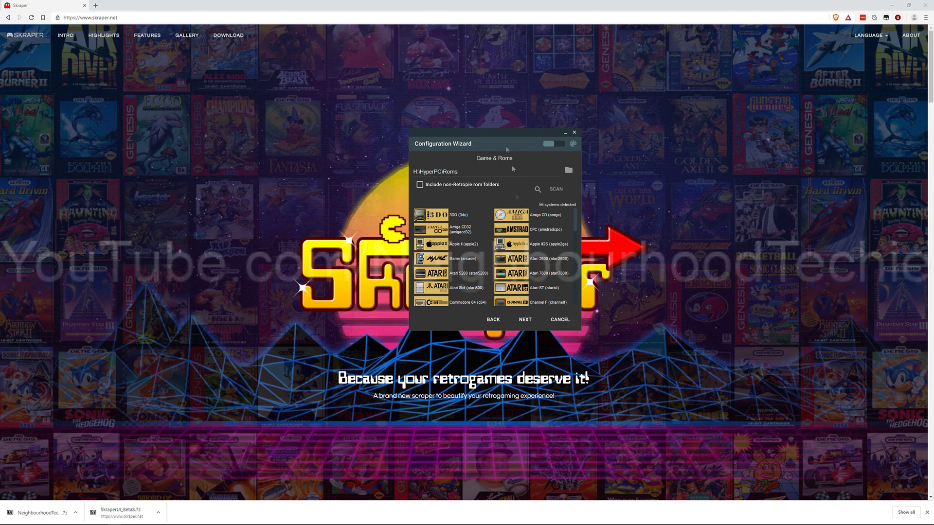
Accept the detected systems and finish the Configuration Wizard with the default Retropie media
click(531, 322)
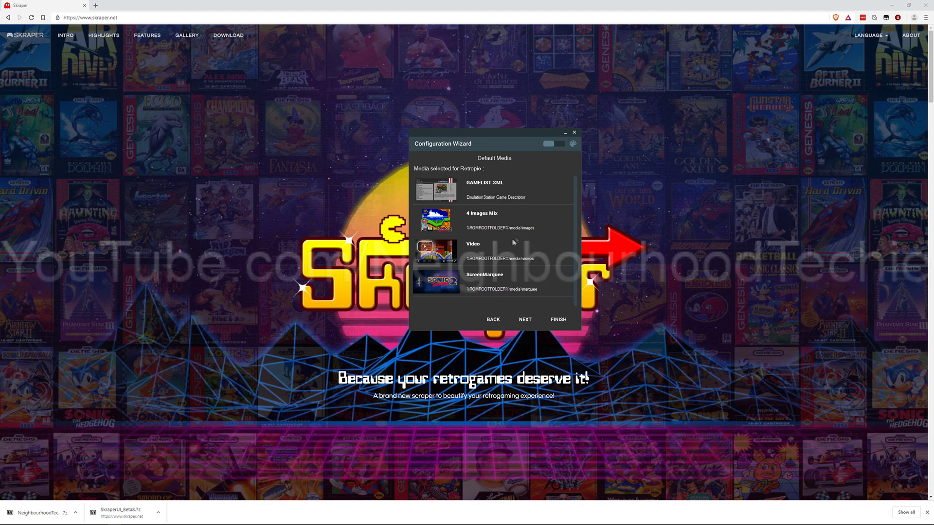
click(552, 322)
drag(535, 100, 533, 71)
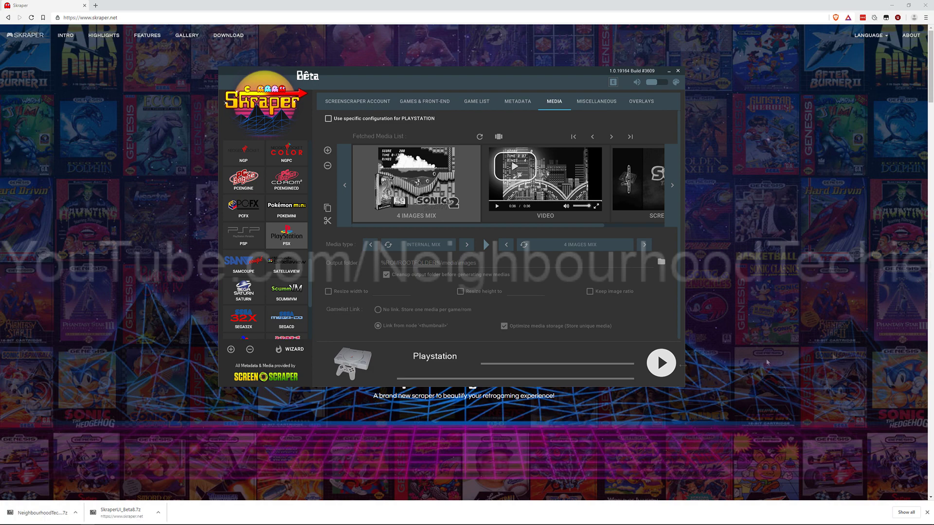
Find the psx folder inside H:\HyperPC\Roms in File Explorer and open it to check its PBP game files
drag(933, 170, 598, 57)
scroll(647, 265, down, 4)
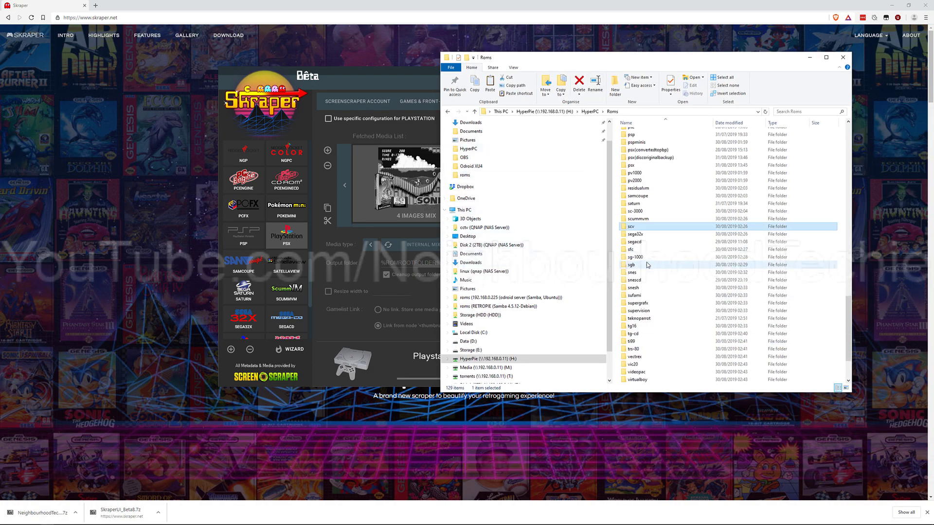
scroll(646, 266, up, 3)
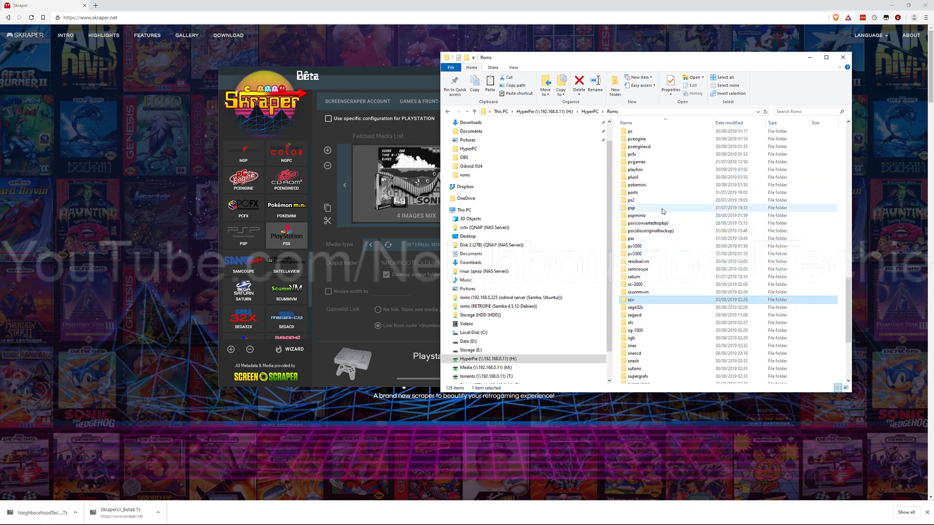
click(659, 239)
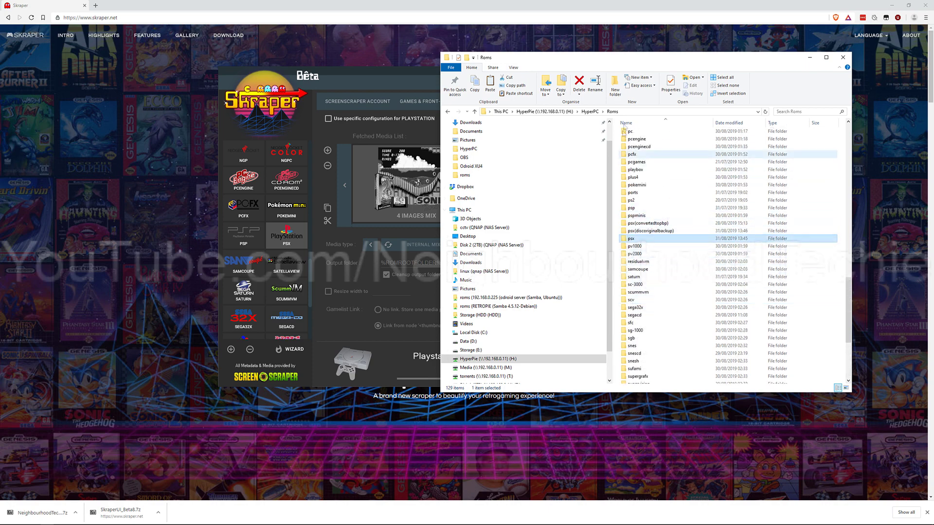
click(579, 112)
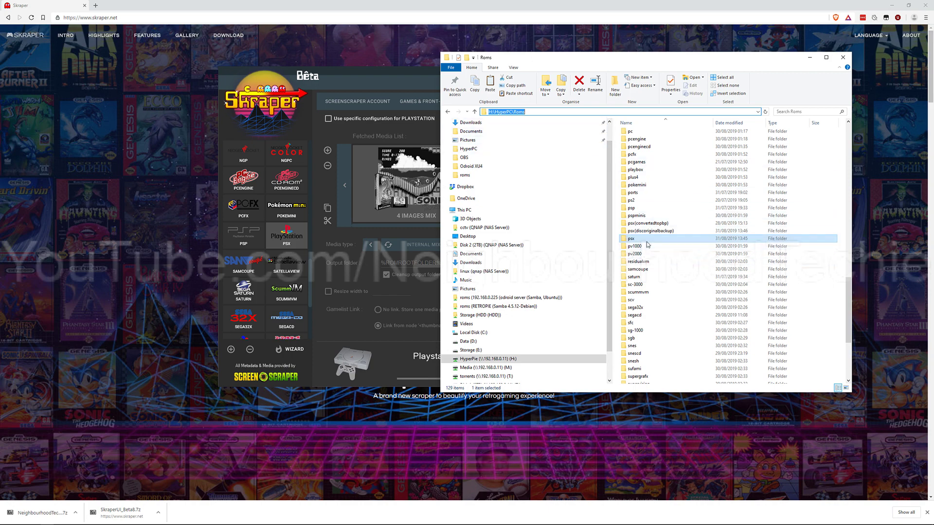
click(648, 242)
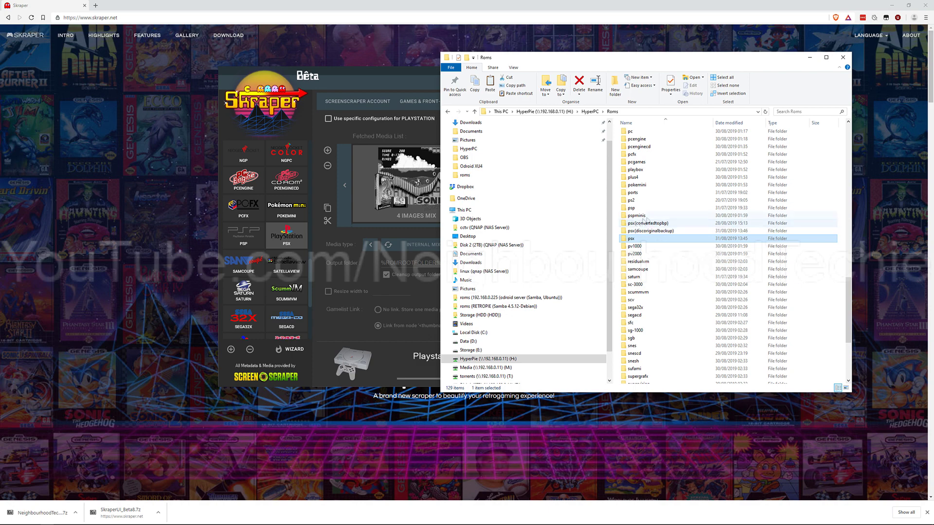
double_click(670, 240)
drag(701, 213, 657, 132)
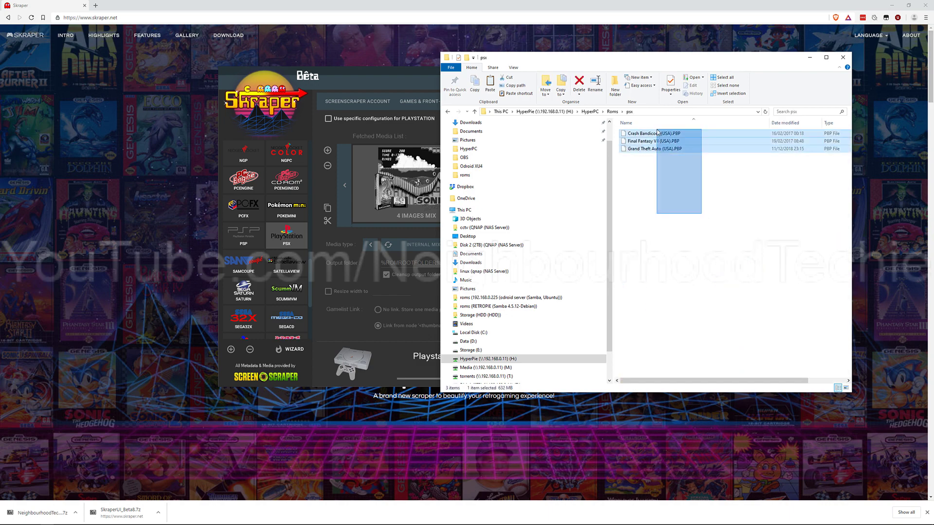
click(678, 202)
Arrange the psx File Explorer window and the Skraper window beside each other
drag(652, 63, 679, 79)
drag(415, 77, 262, 63)
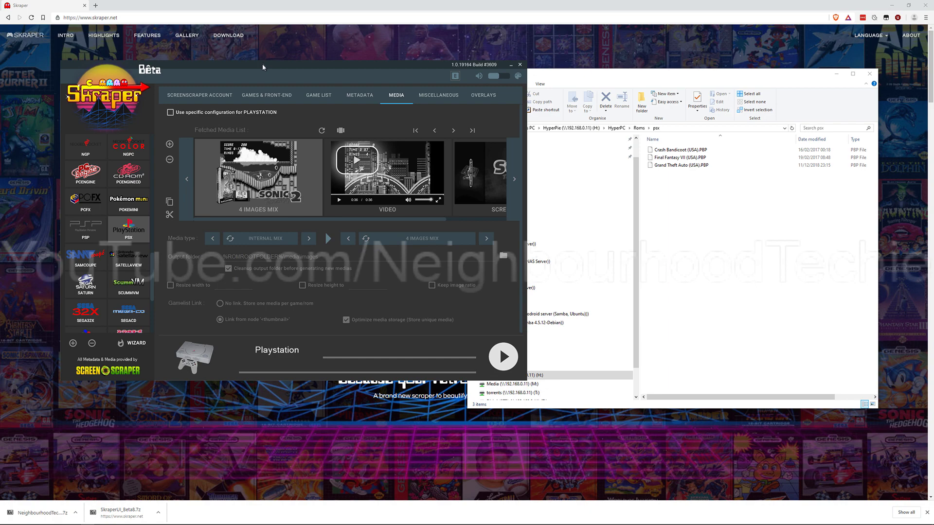
Launch HyperPie 2 from the HyperPC folder on the Data (D:) drive and enter the Consoles menu
click(688, 80)
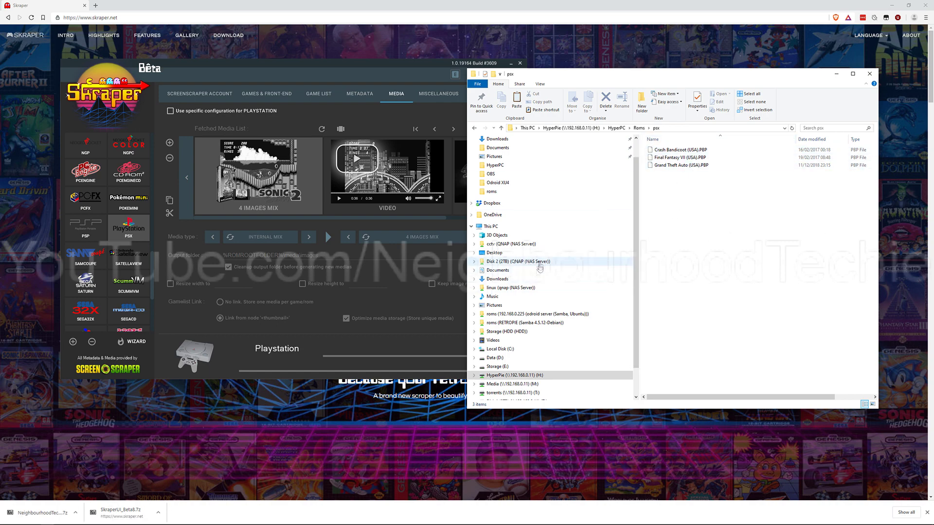
click(533, 358)
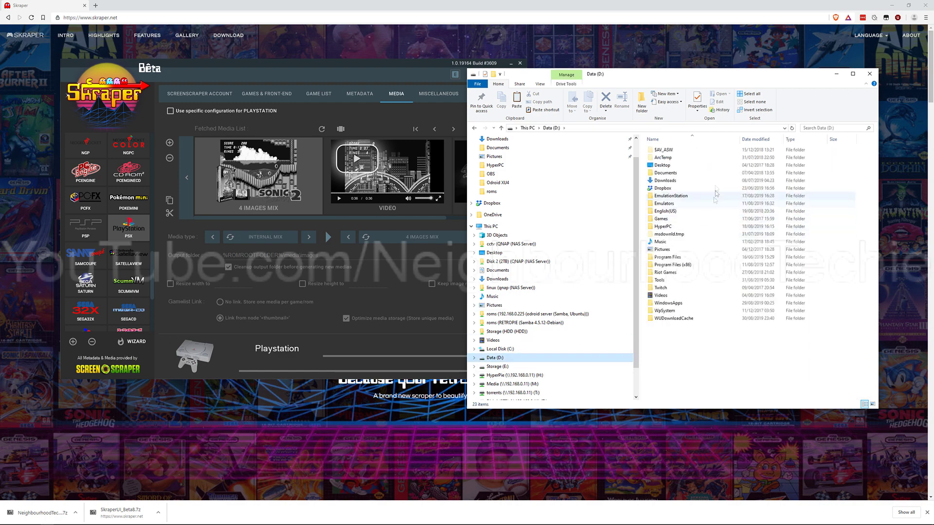
double_click(680, 227)
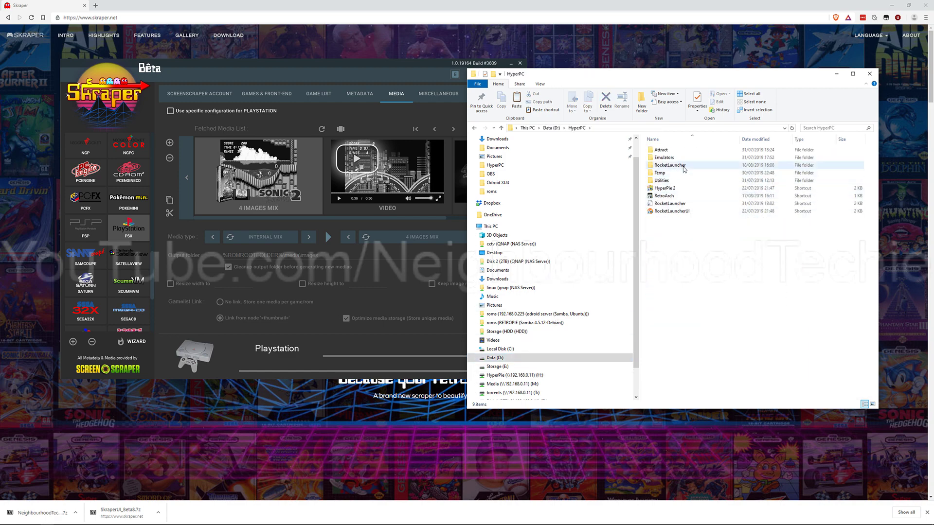
click(678, 188)
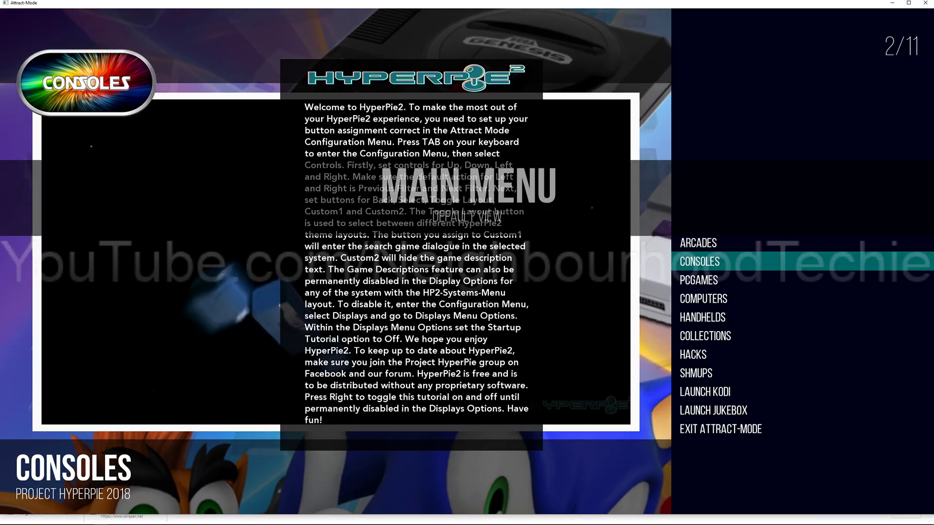
key(Return)
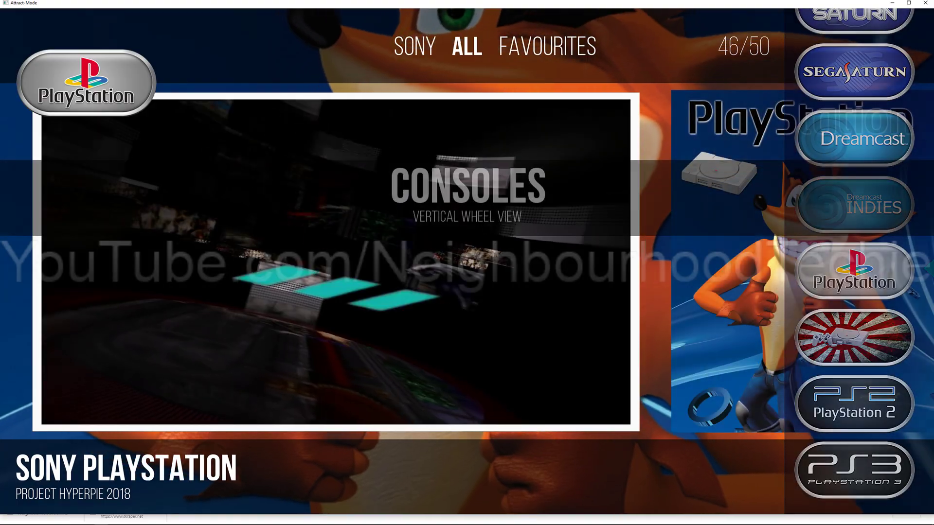
Open the Sony PlayStation emulator's settings in the Attract-Mode configuration
key(Tab)
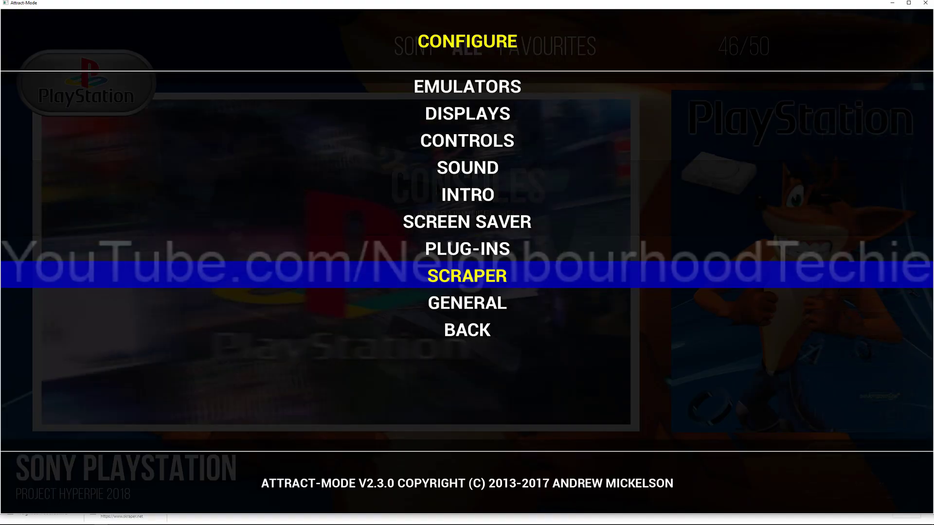
key(Up)
key(Up)
key(Up)
key(Up)
key(Up)
key(Up)
key(Up)
key(Return)
key(Down)
key(Down)
key(Down)
key(Down)
key(Down)
key(Down)
key(Down)
key(Down)
key(Down)
key(Down)
key(Down)
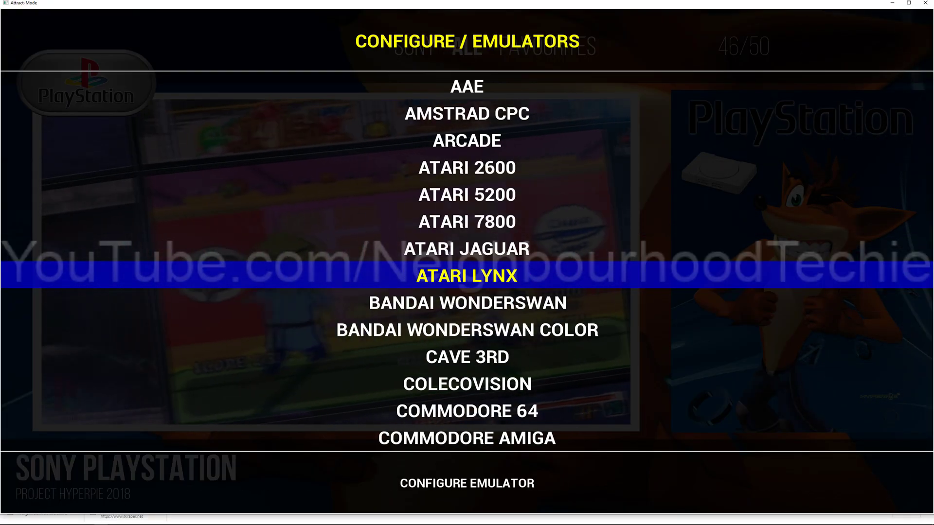
key(Down)
key(Down)
key(Down)
key(Down)
key(Down)
key(Down)
key(Down)
key(Down)
key(Down)
key(Down)
key(Down)
key(Down)
key(Down)
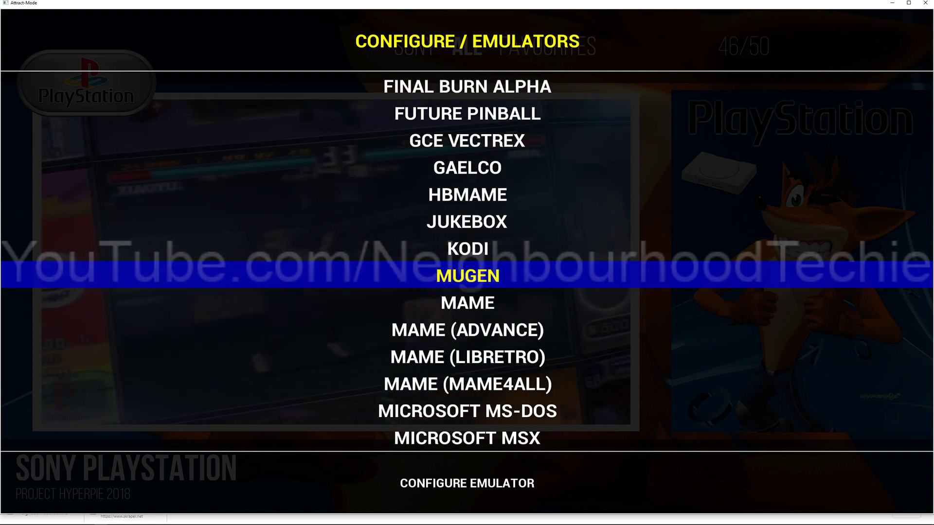
key(Down)
key(Down)
key(Down)
key(Down)
key(Down)
key(Down)
key(Down)
key(Down)
key(Down)
key(Down)
key(Down)
key(Down)
key(Down)
key(Down)
key(Down)
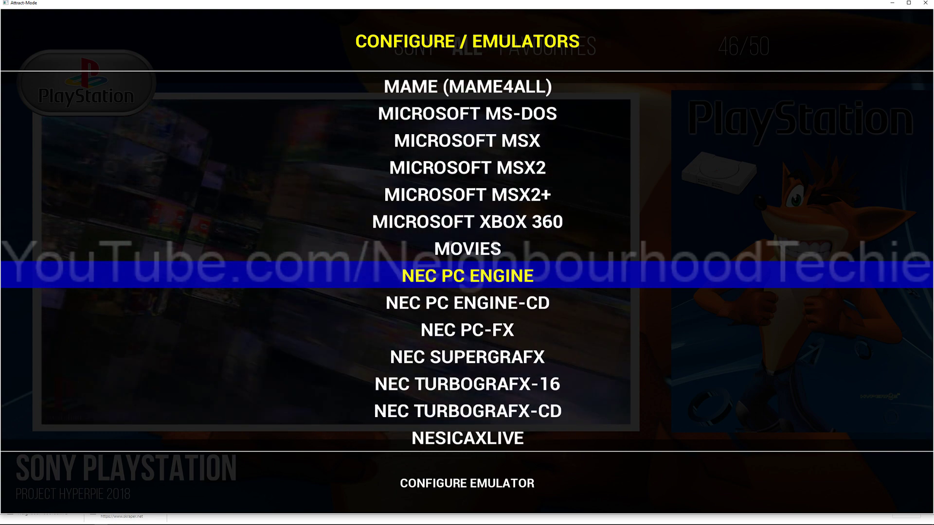
key(Down)
key(Down)
key(Down)
key(Down)
key(Down)
key(Down)
key(Down)
key(Down)
key(Down)
key(Down)
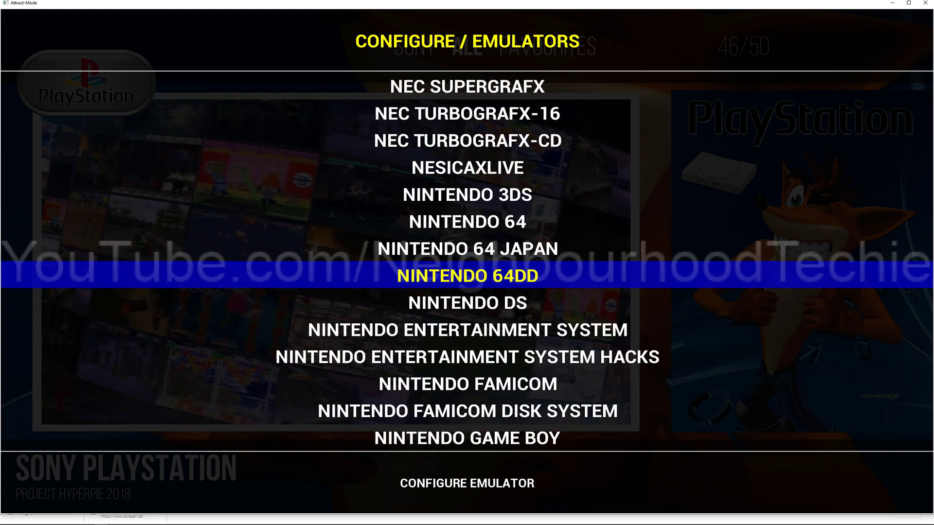
key(Down)
key(Down)
key(Down)
key(Down)
key(Down)
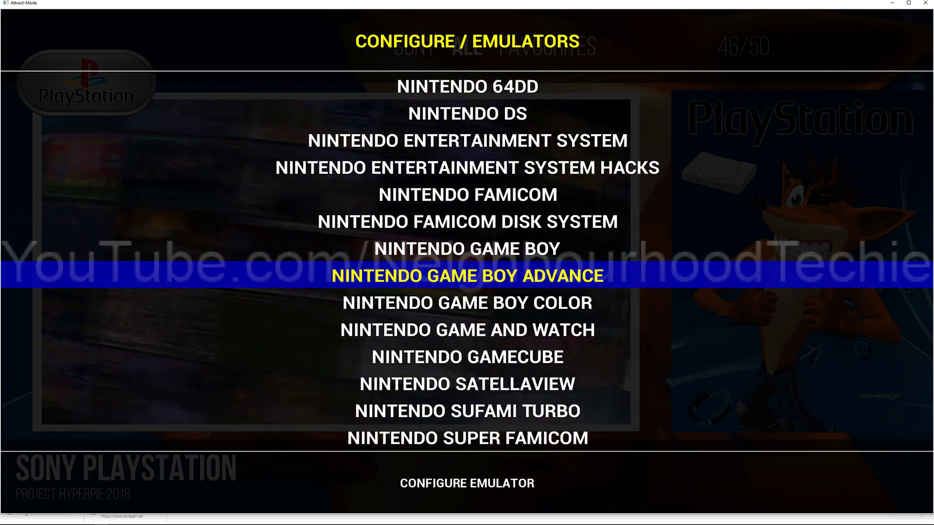
key(Down)
key(Down)
key(Down)
key(Down)
key(Down)
key(Down)
key(Down)
key(Down)
key(Down)
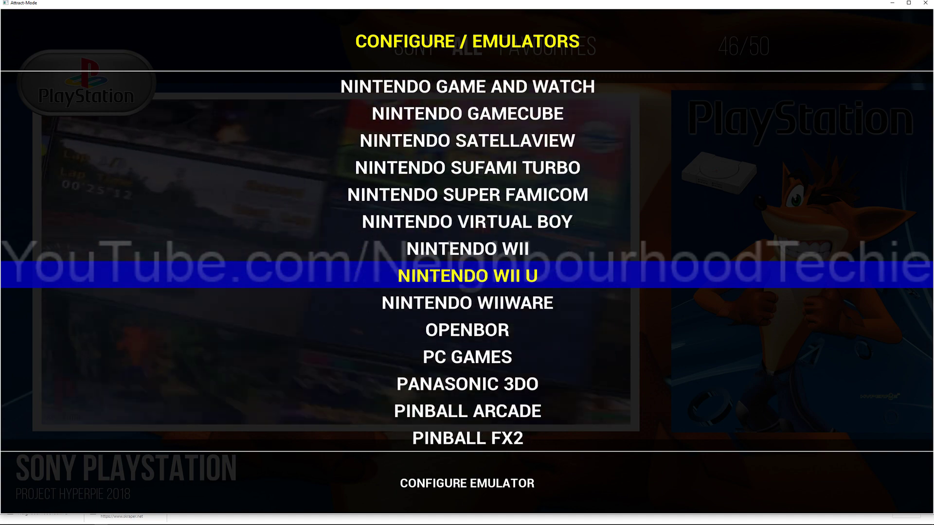
key(Down)
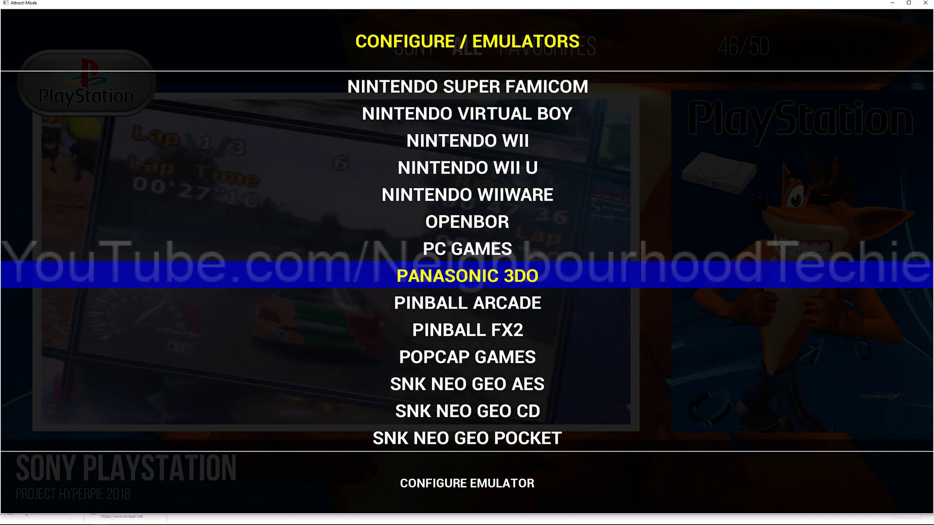
key(Down)
key(Down)
key(Down)
key(Down)
key(Down)
key(Down)
key(Down)
key(Down)
key(Down)
key(Down)
key(Down)
key(Down)
key(Down)
key(Down)
key(Down)
key(Down)
key(Down)
key(Down)
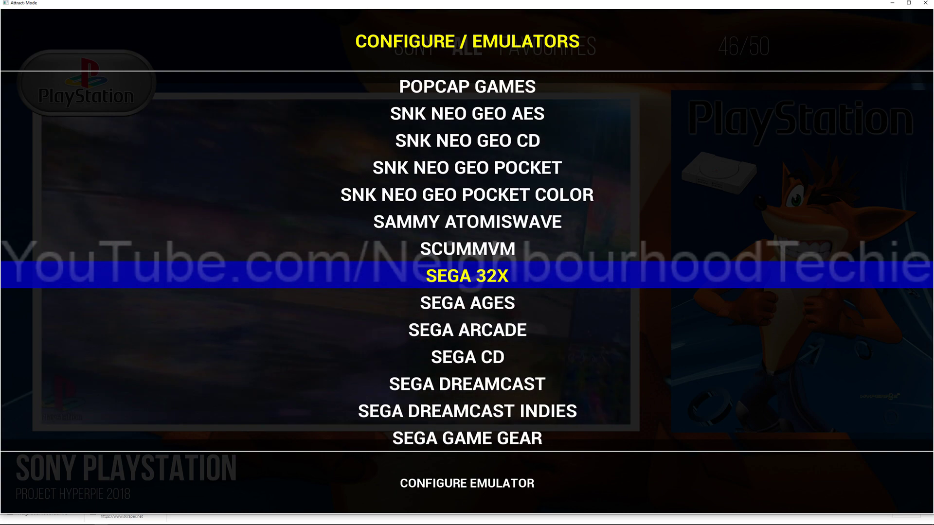
key(Down)
key(Down)
key(Down)
key(Down)
key(Down)
key(Down)
key(Down)
key(Down)
key(Down)
key(Down)
key(Down)
key(Down)
key(Down)
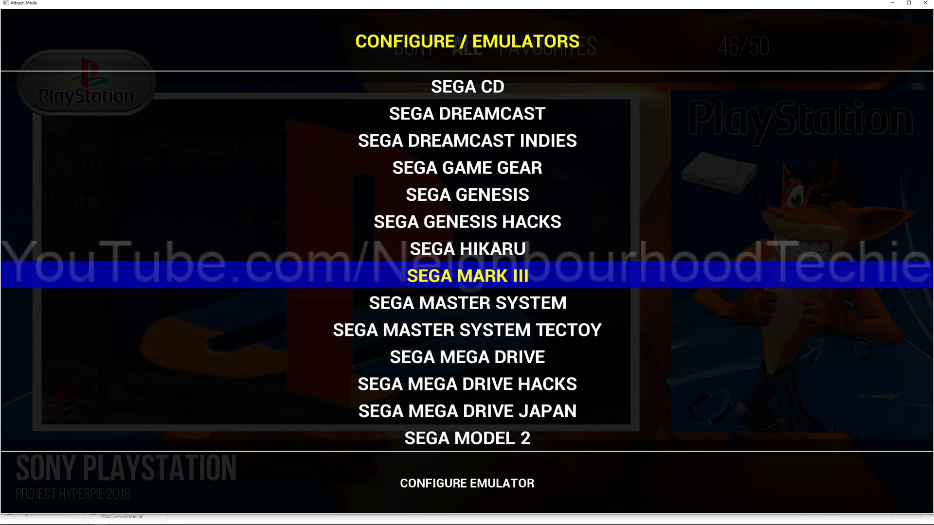
key(Down)
key(Down)
key(Down)
key(Down)
key(Down)
key(Down)
key(Down)
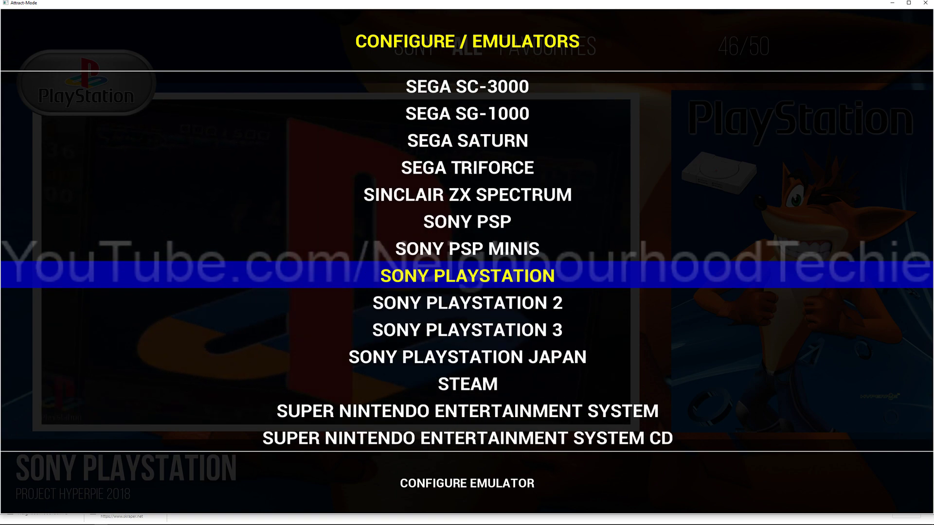
key(Return)
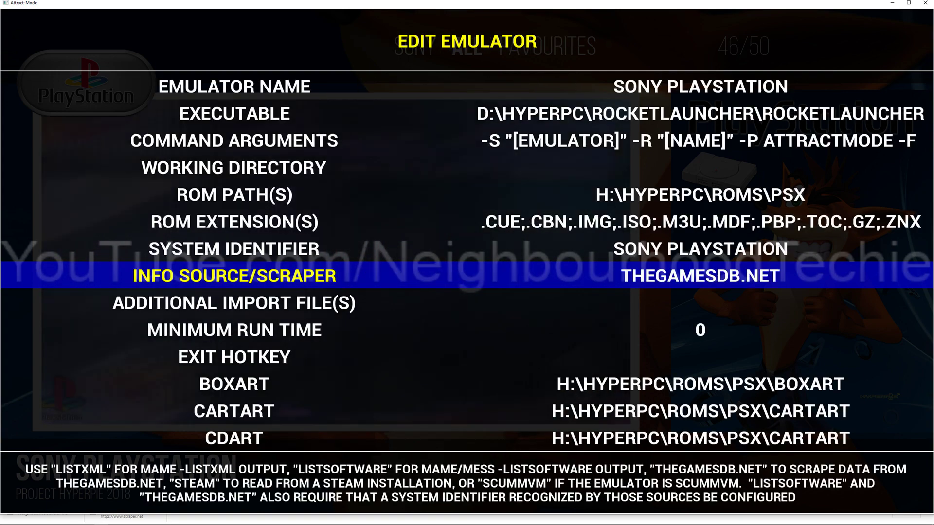
Review the Sony PlayStation emulator's ROM path and its artwork folder paths from Boxart to Wheel
key(Up)
key(Up)
key(Up)
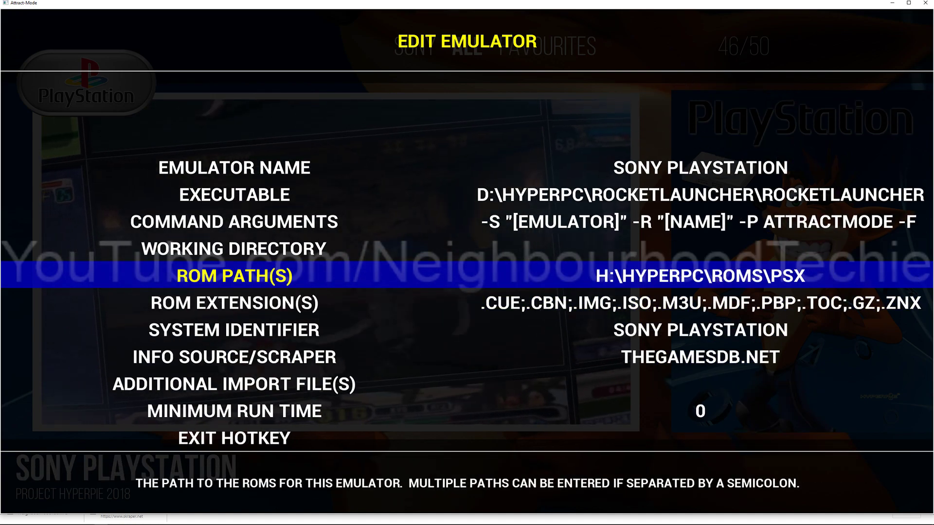
key(Down)
key(Up)
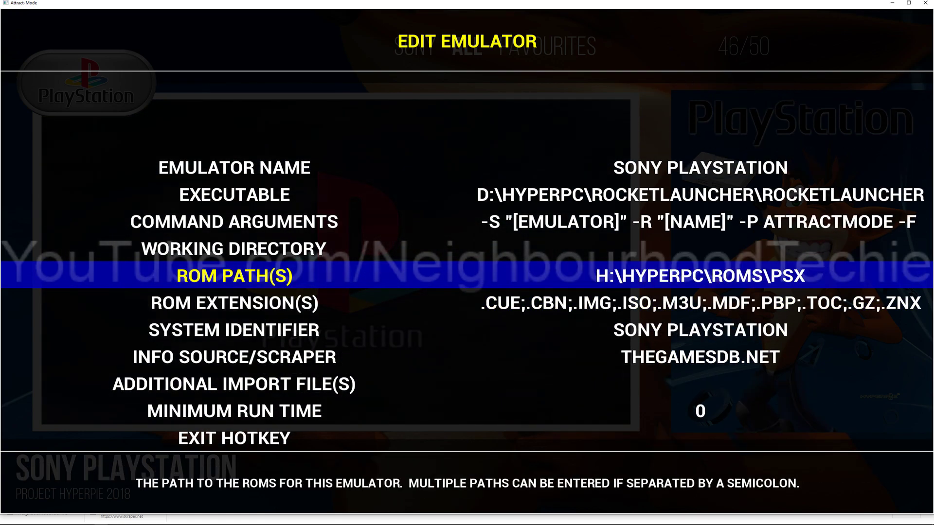
key(Down)
key(Down)
key(Down)
key(Down)
key(Down)
key(Down)
key(Down)
key(Down)
key(Down)
key(Down)
key(Down)
key(Down)
key(Down)
key(Down)
key(Down)
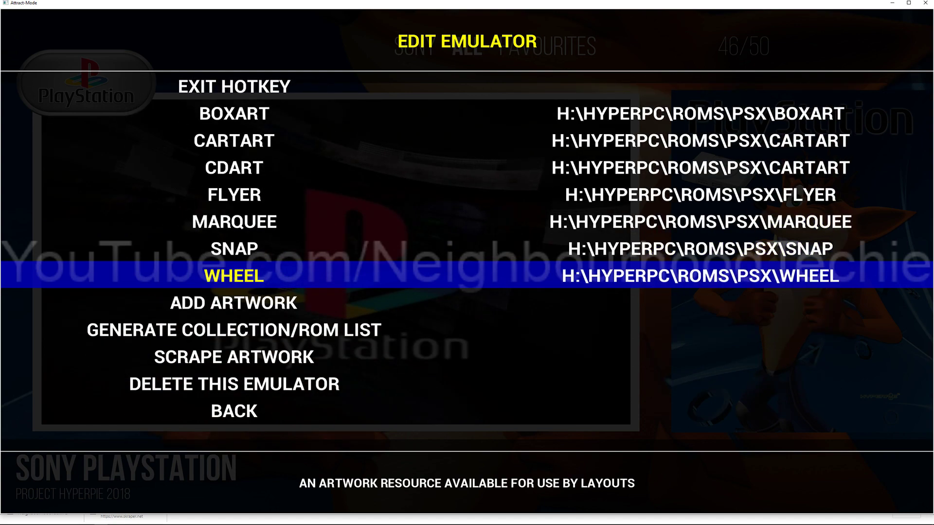
Generate the collection/ROM list for the Sony PlayStation emulator and leave the configuration
key(Return)
key(Up)
key(Return)
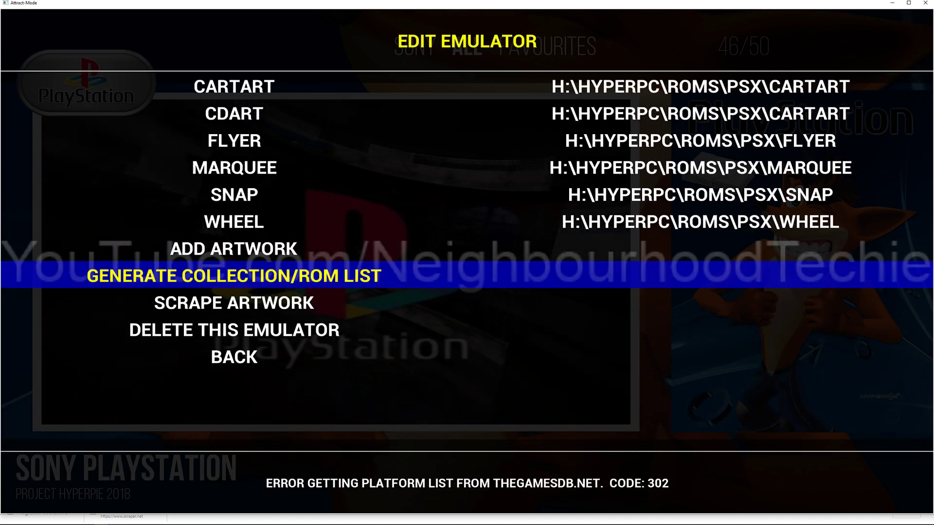
key(Down)
key(Down)
key(Down)
key(Down)
key(Escape)
key(Escape)
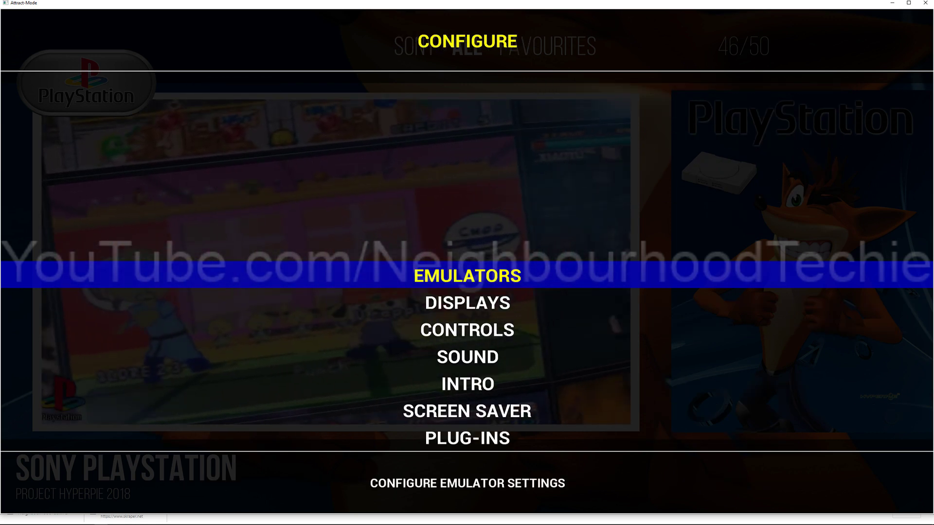
key(Escape)
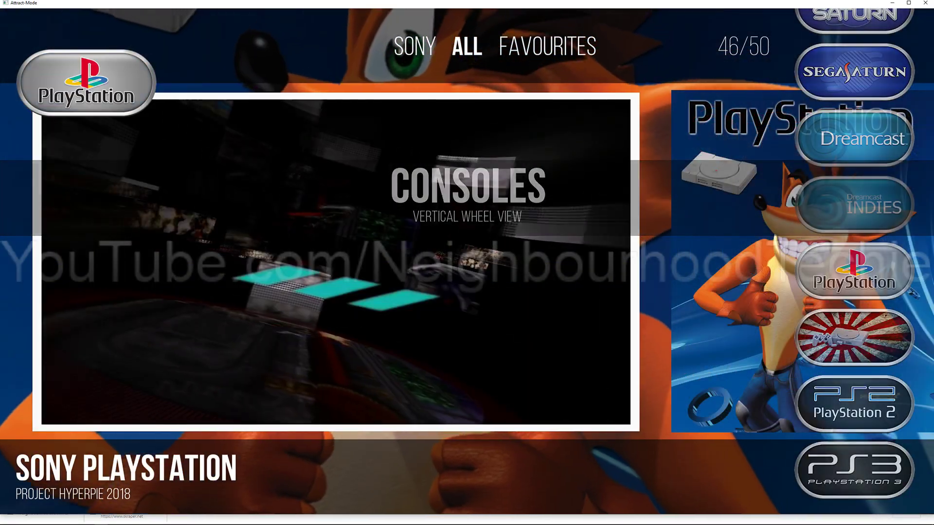
Open the Sony PlayStation game list and check each game's artwork and video
key(Return)
key(Down)
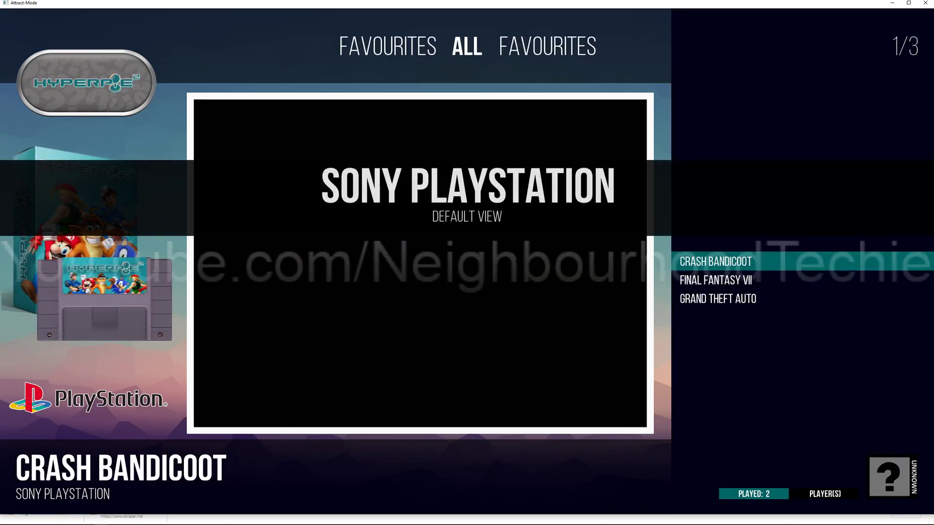
key(Down)
key(Up)
key(Down)
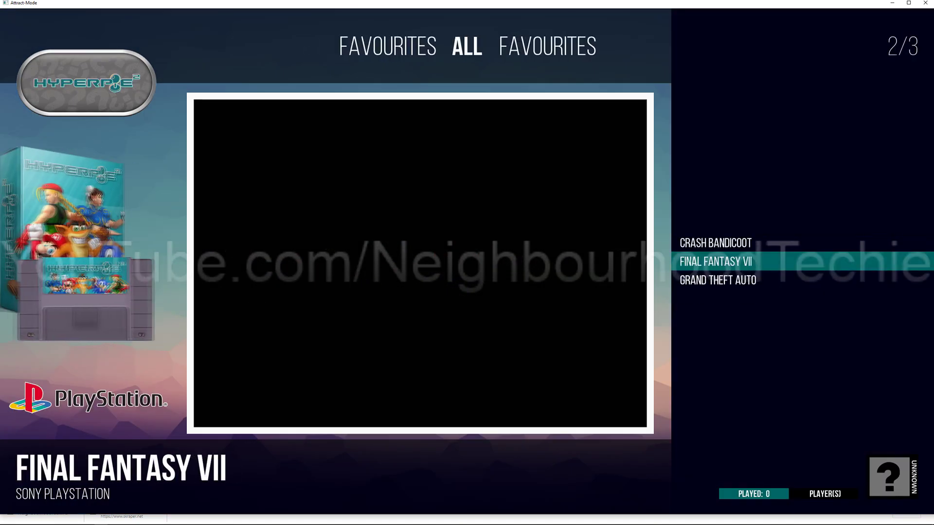
key(Down)
key(Down)
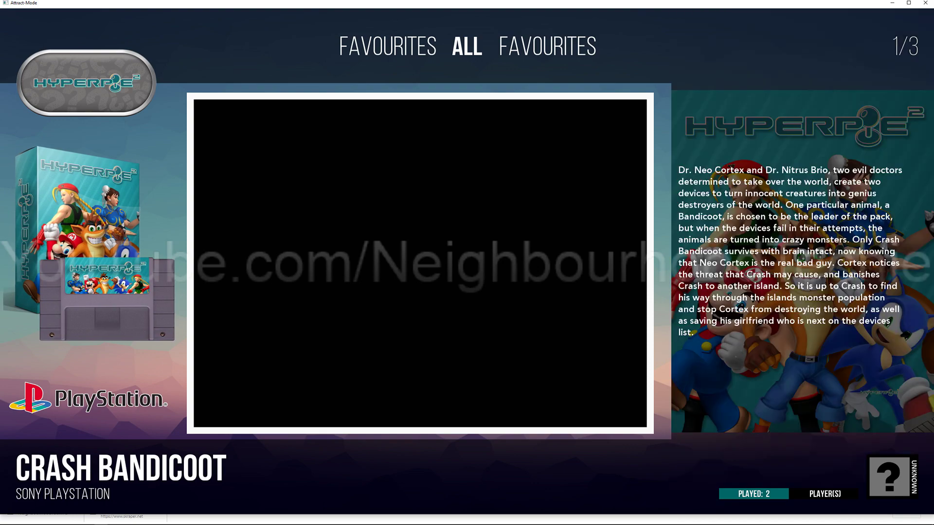
Return to the main menu and exit Attract-Mode
key(Escape)
key(Escape)
key(Up)
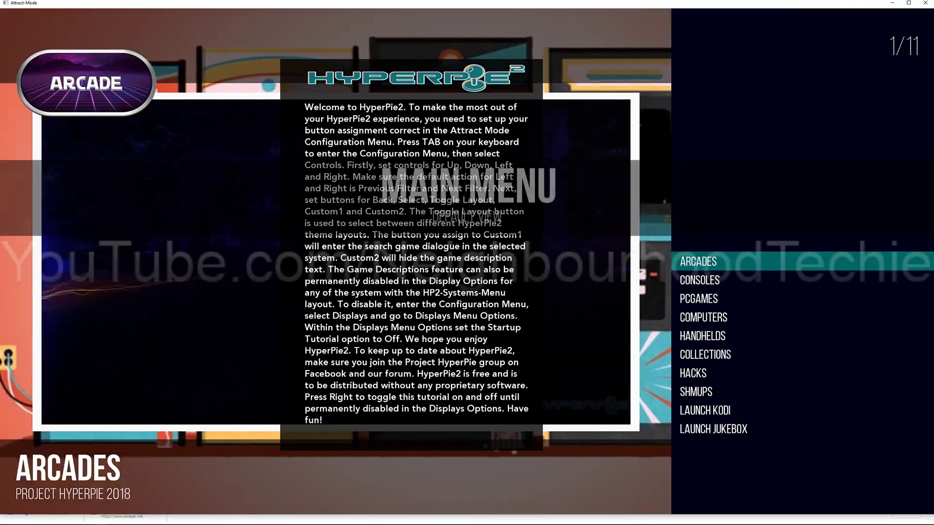
key(Escape)
key(Up)
key(Return)
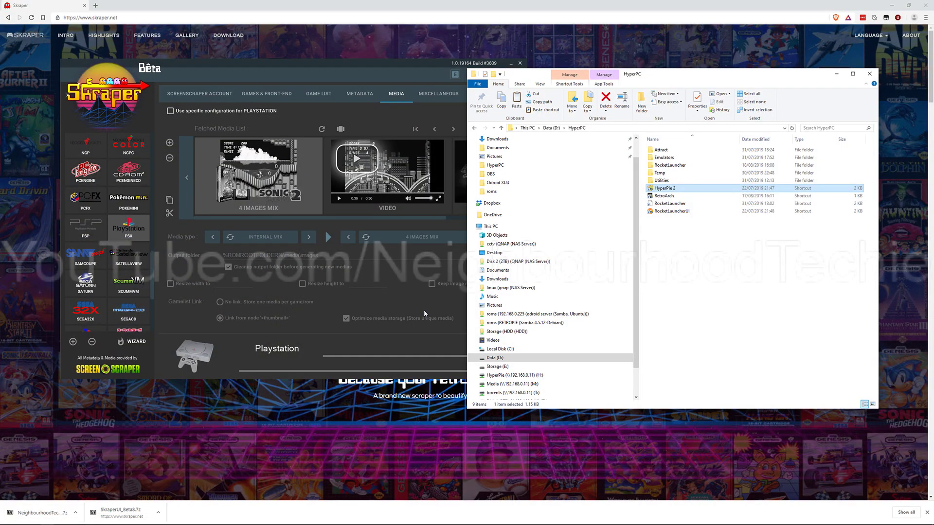
Switch to Skraper and look through its game list, metadata, and games and front-end settings for PlayStation
click(384, 72)
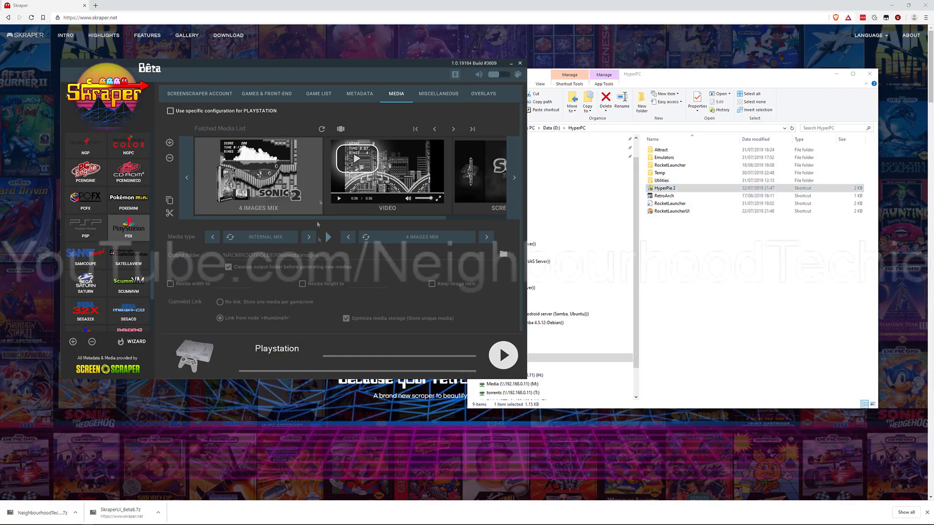
click(318, 95)
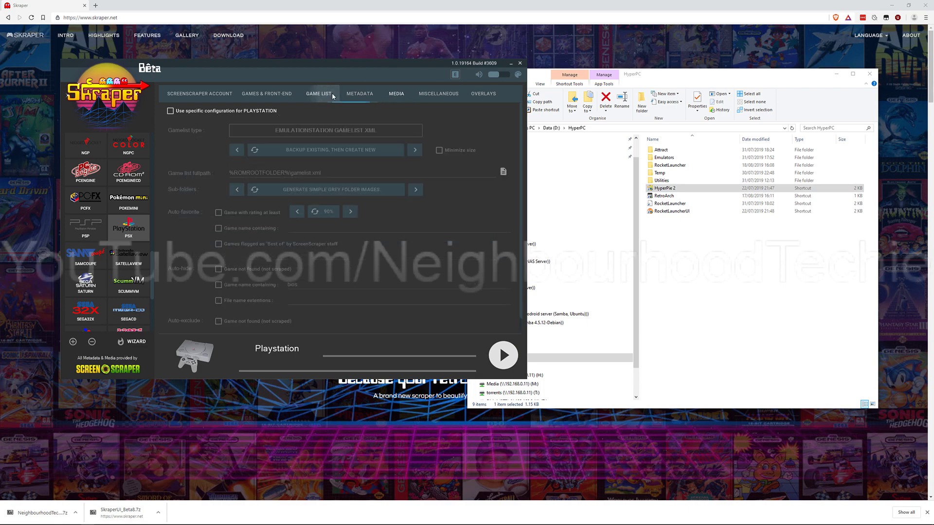
click(360, 95)
click(286, 96)
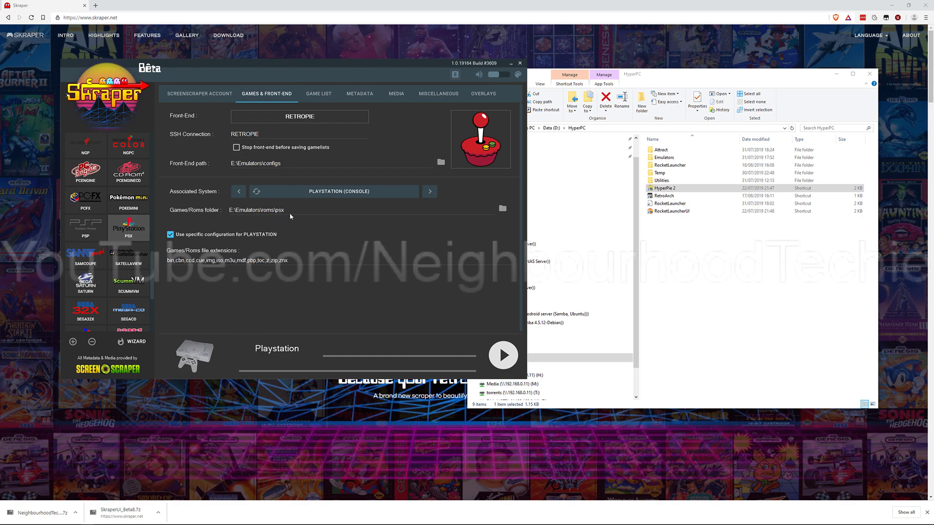
scroll(123, 179, up, 10)
scroll(122, 178, down, 10)
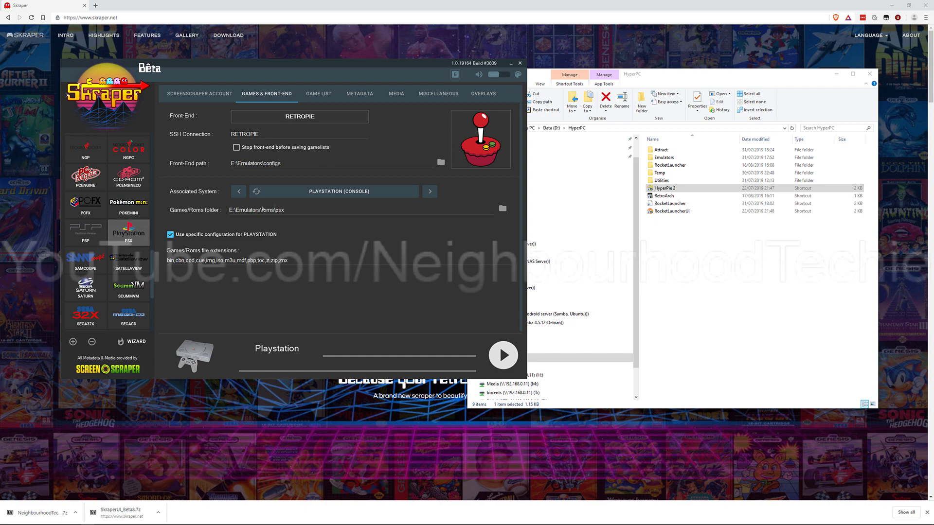
Set the front-end path to the H:\HyperPC\Roms\psx folder
click(443, 166)
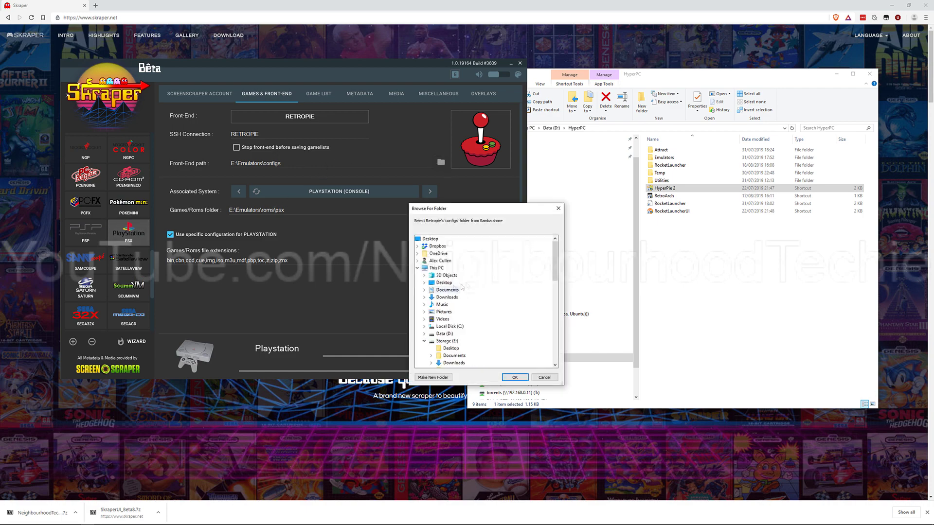
scroll(481, 283, down, 10)
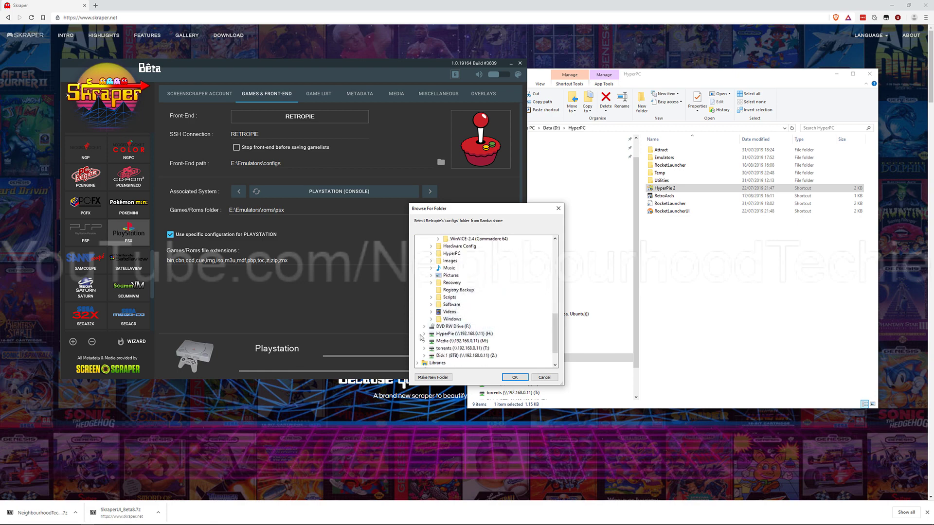
click(424, 334)
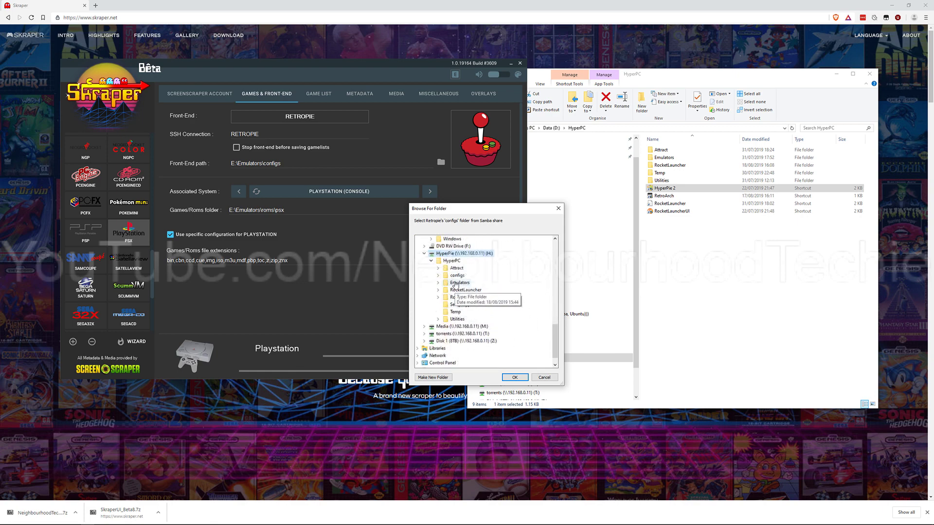
click(438, 297)
scroll(497, 303, down, 10)
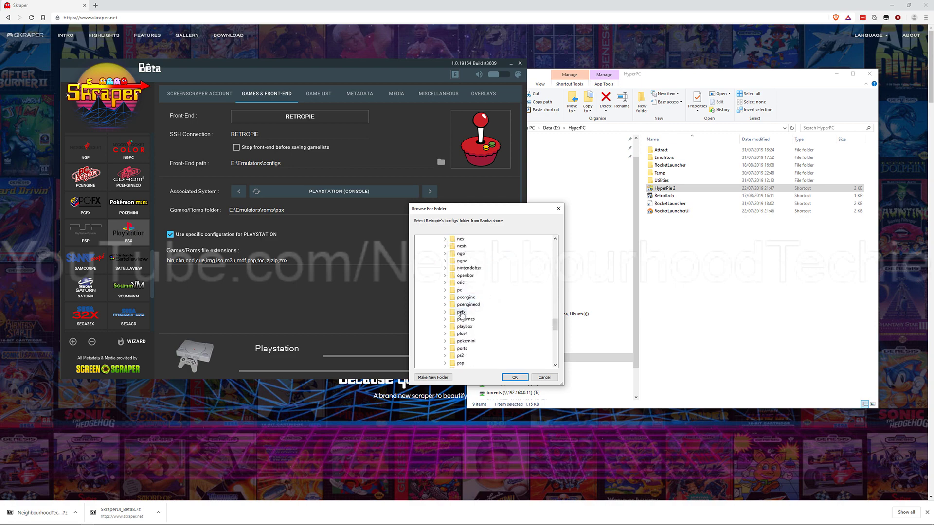
scroll(472, 337, down, 2)
click(460, 334)
click(515, 378)
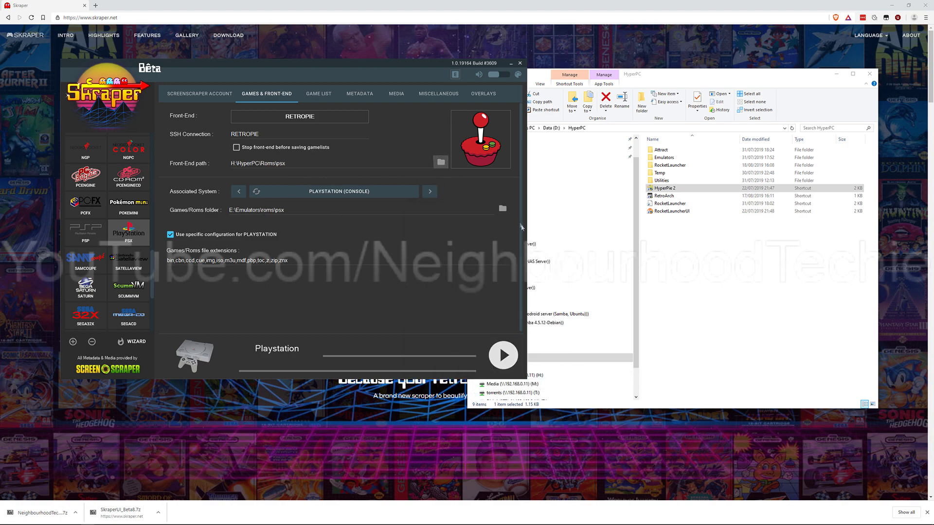
Set the PlayStation games/ROMs folder to H:\HyperPC\Roms\psx
click(503, 208)
scroll(466, 274, down, 5)
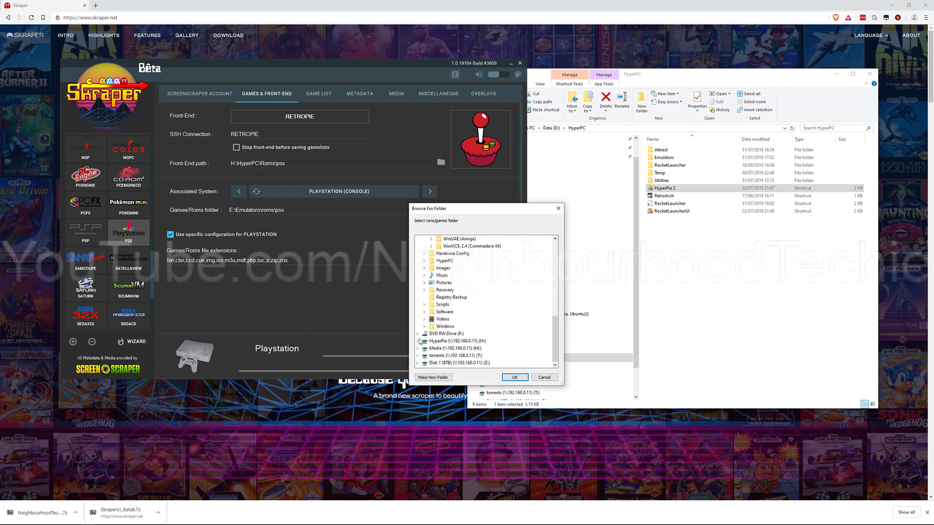
click(417, 341)
click(424, 341)
click(431, 320)
scroll(477, 298, down, 5)
scroll(478, 297, down, 5)
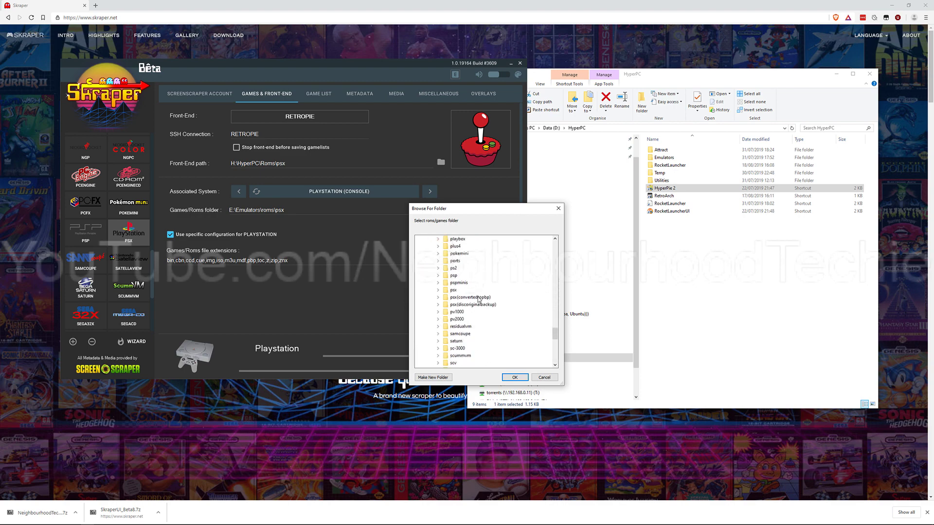
click(453, 291)
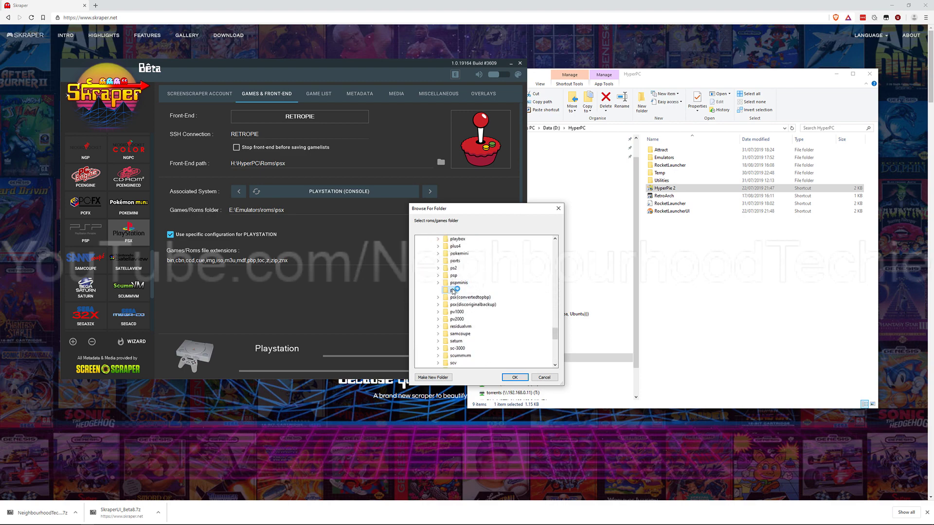
click(514, 377)
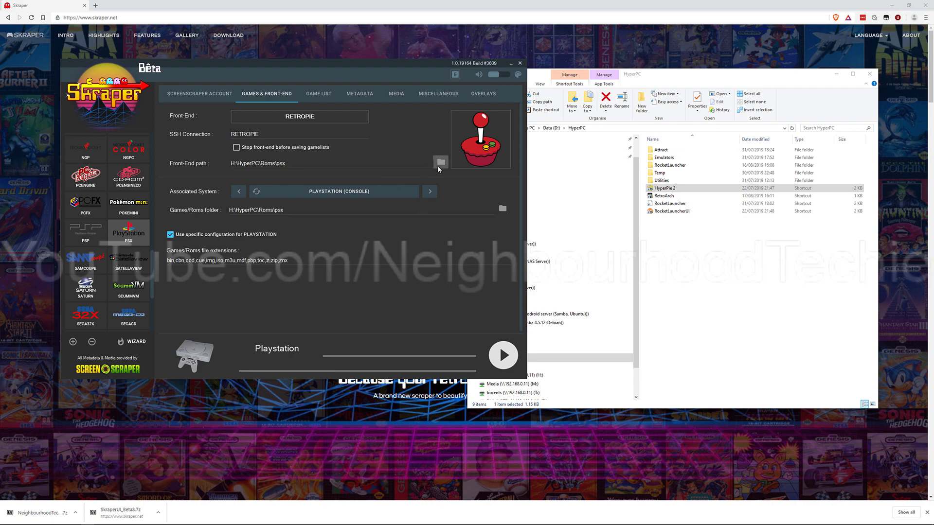
Point the front-end path to the H:\HyperPC\configs folder
click(439, 165)
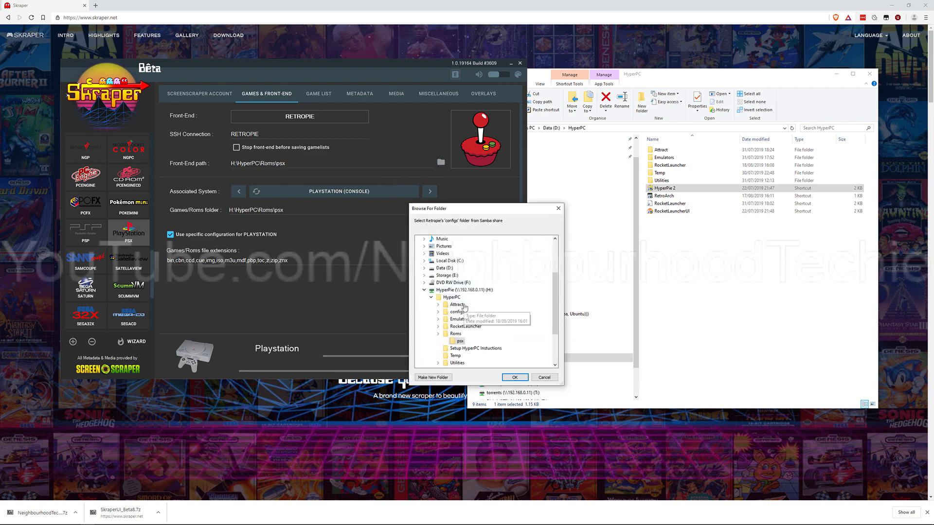
double_click(457, 312)
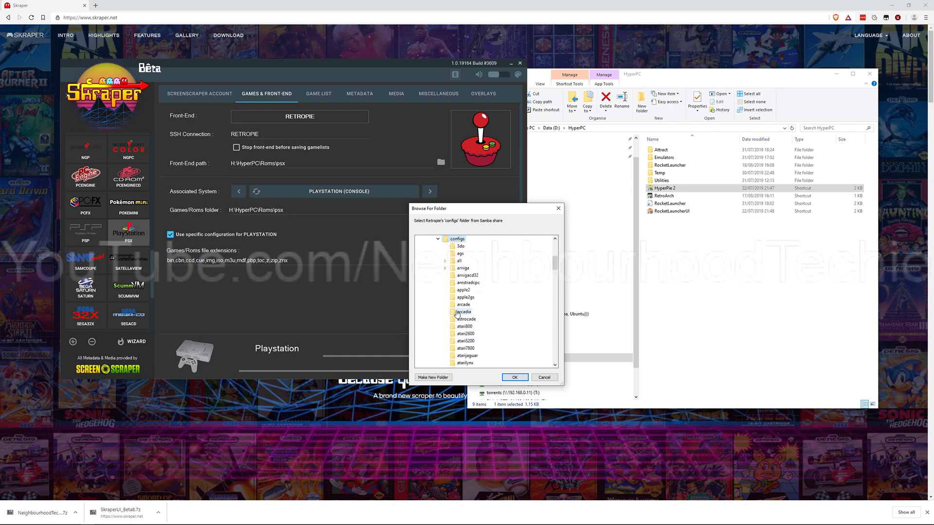
click(514, 377)
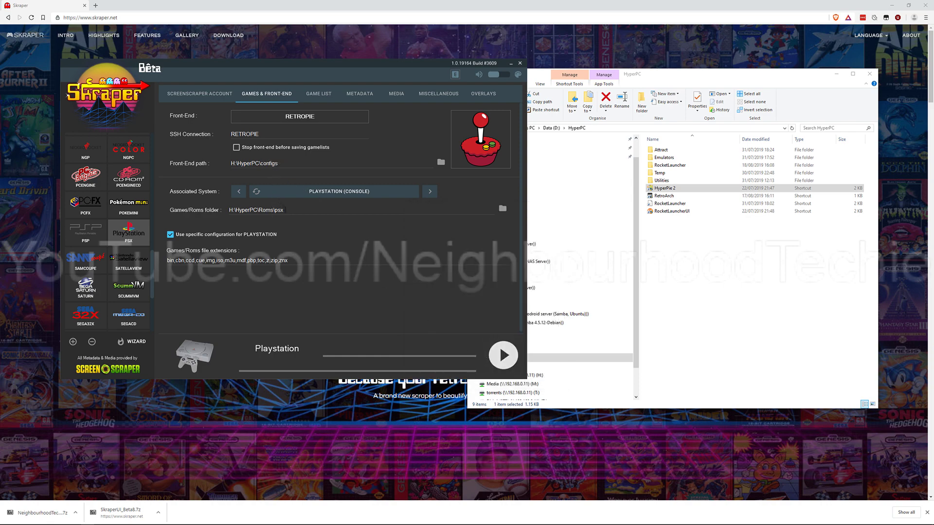
Check the game list, metadata and media settings without a PlayStation-specific media configuration, and run the scraping
click(319, 94)
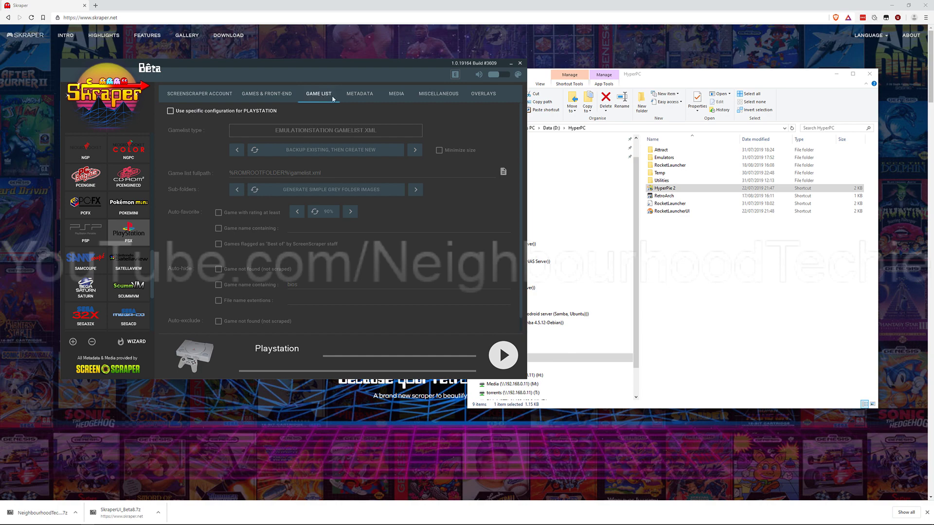
click(289, 94)
click(365, 94)
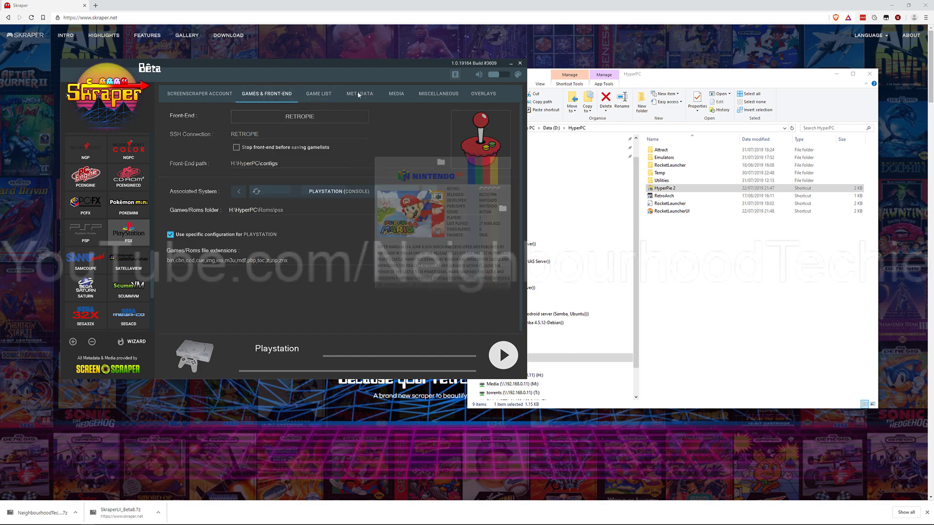
click(395, 96)
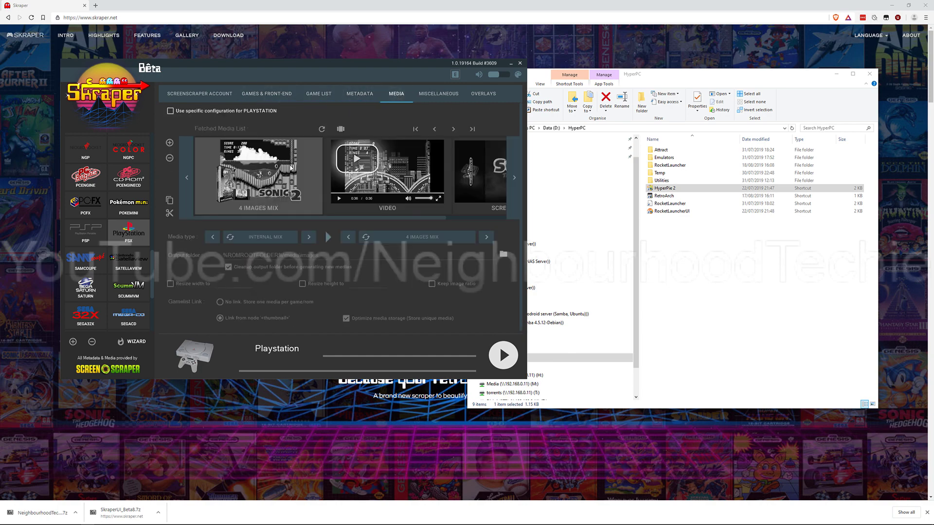
click(177, 115)
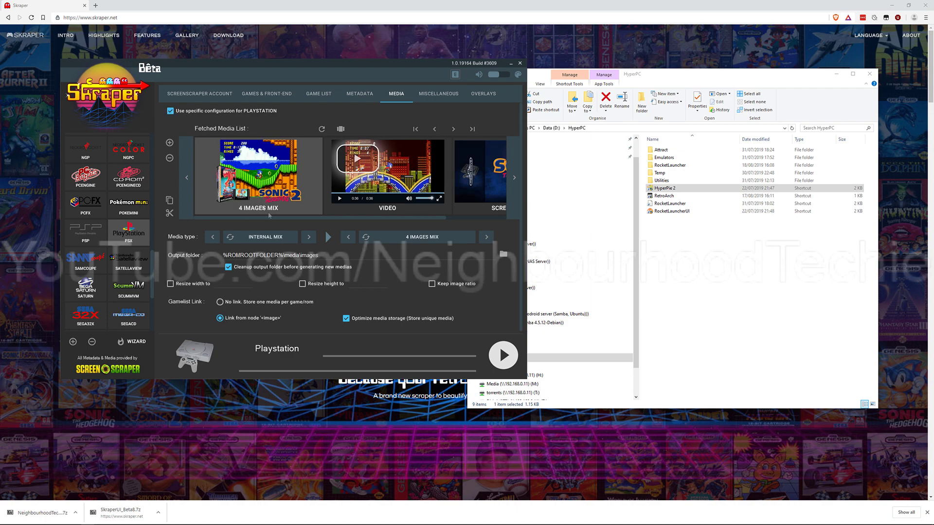
click(191, 115)
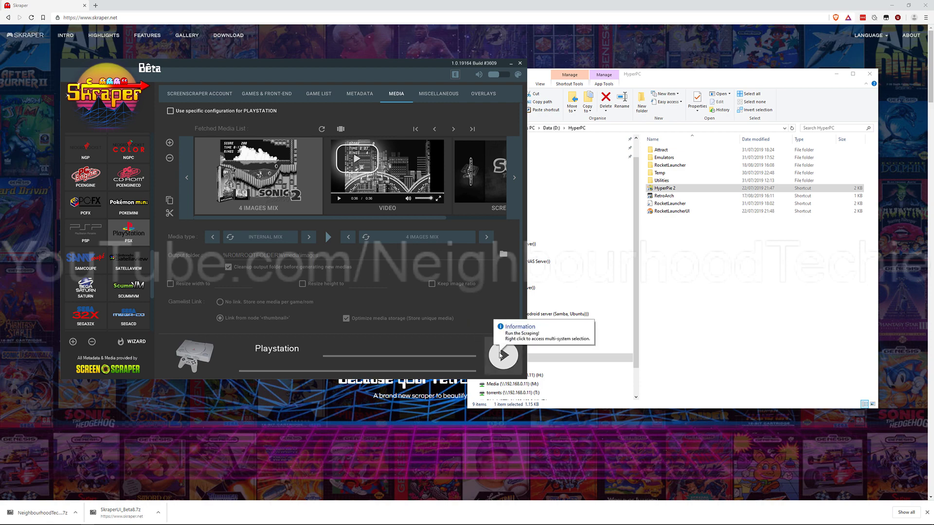
click(501, 355)
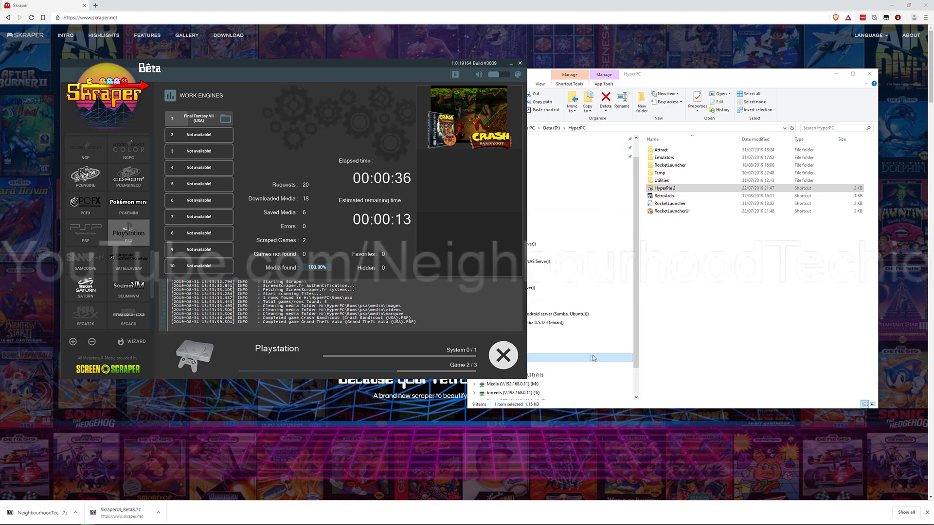
Switch to File Explorer and open HyperPC\Roms\psx on the HyperPie (H:) network drive
drag(669, 79, 718, 65)
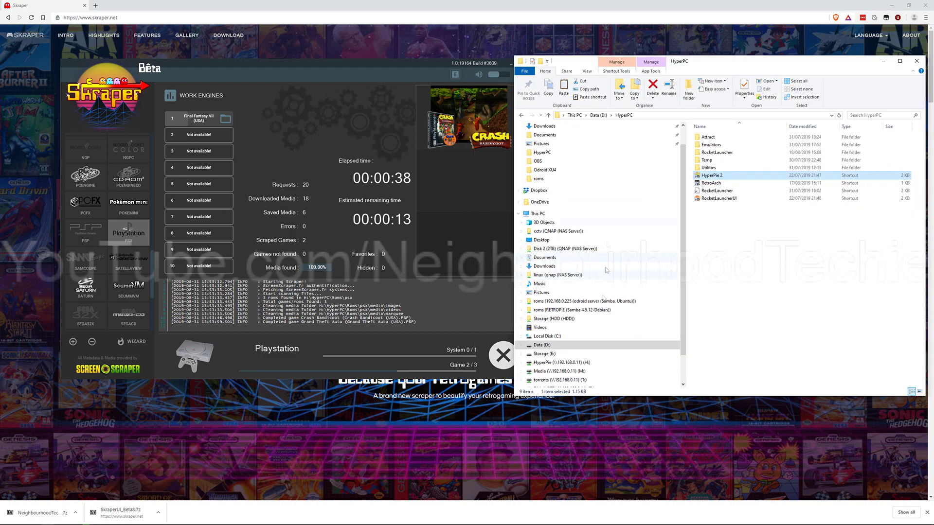
click(597, 365)
double_click(713, 137)
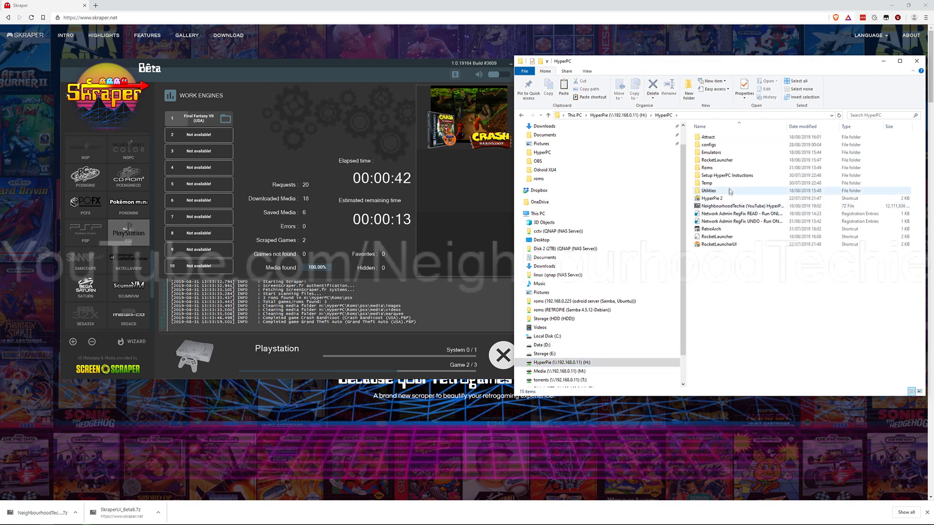
click(732, 168)
double_click(732, 168)
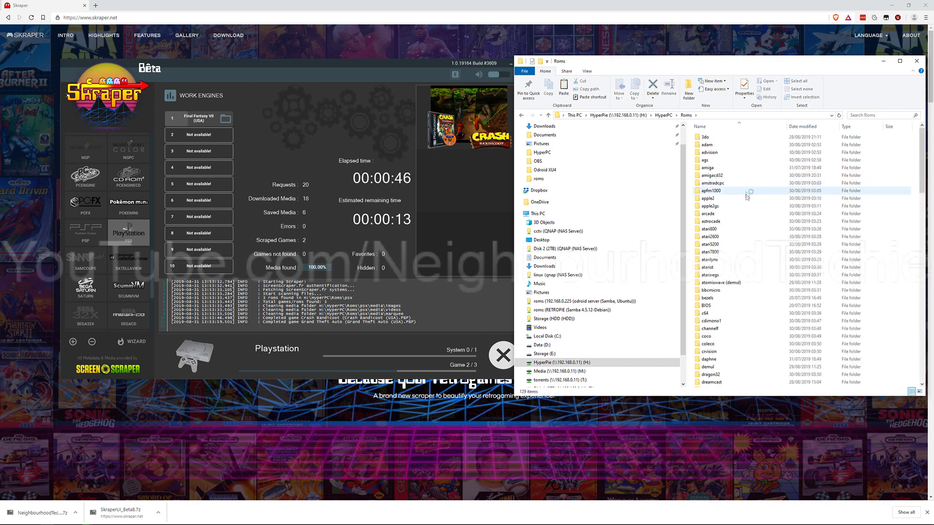
scroll(746, 194, down, 20)
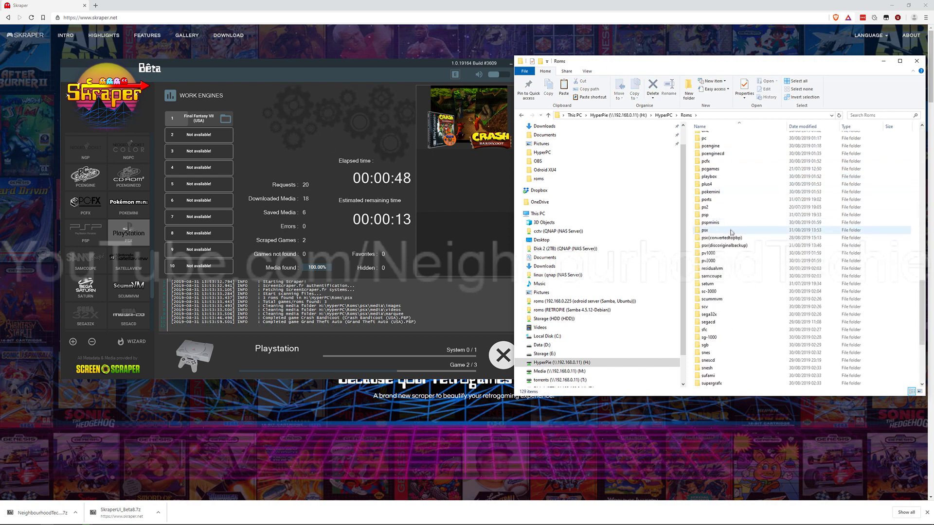
double_click(729, 230)
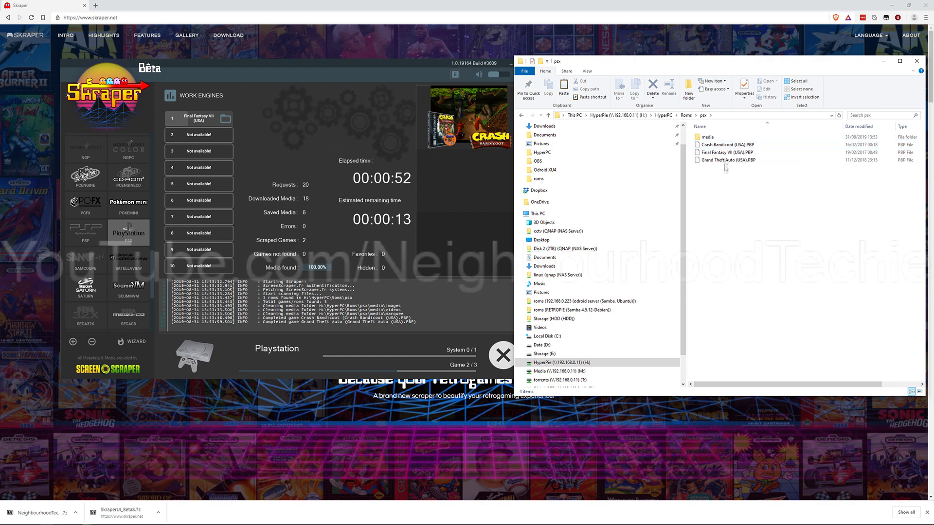
Wait for the PlayStation scrape to complete, and close its progress view to return to the settings
mouse_move(728, 140)
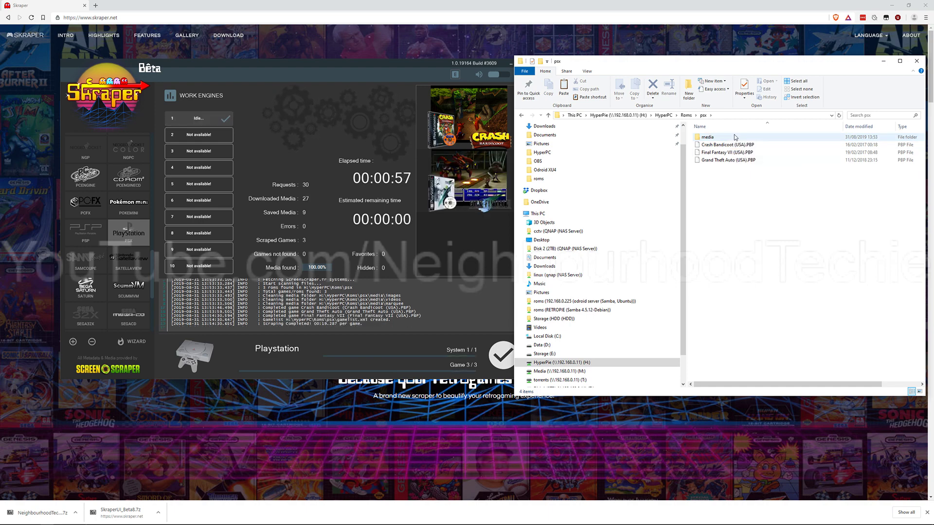
drag(384, 67, 366, 67)
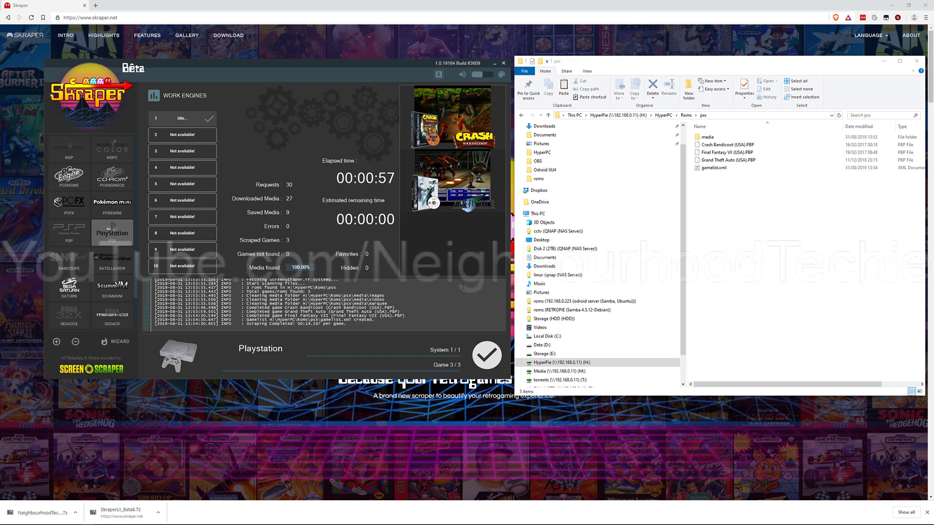
click(486, 355)
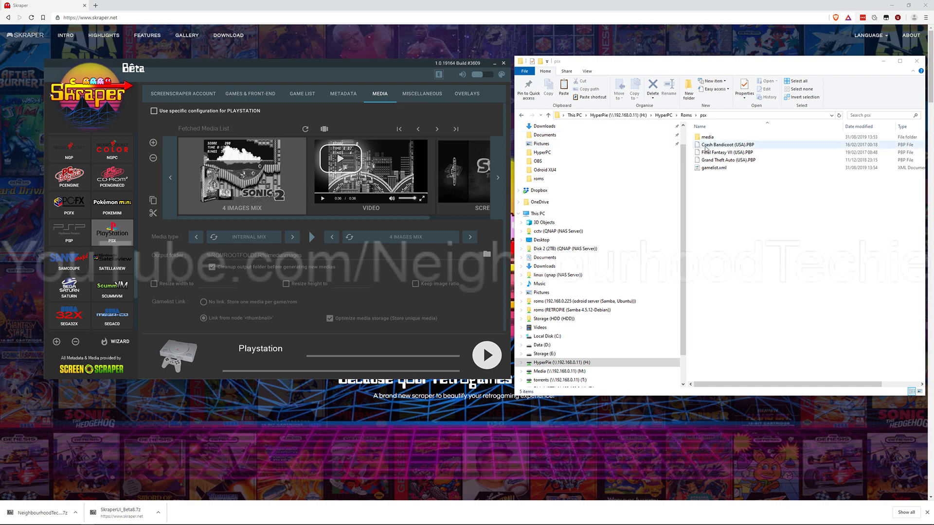
Open the images folder inside psx\media and view the scraped Final Fantasy VII and Crash Bandicoot artwork
double_click(707, 136)
drag(714, 62, 674, 86)
double_click(668, 161)
click(683, 168)
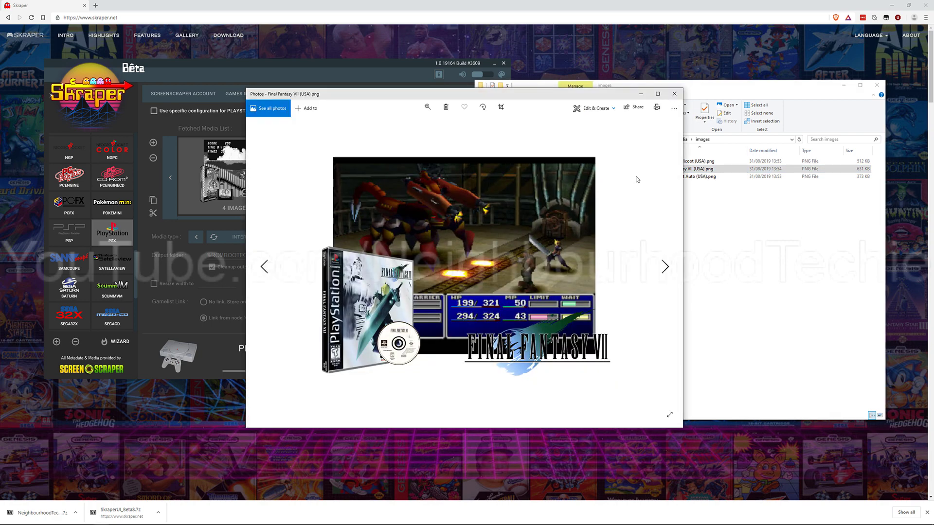
key(Right)
key(Right)
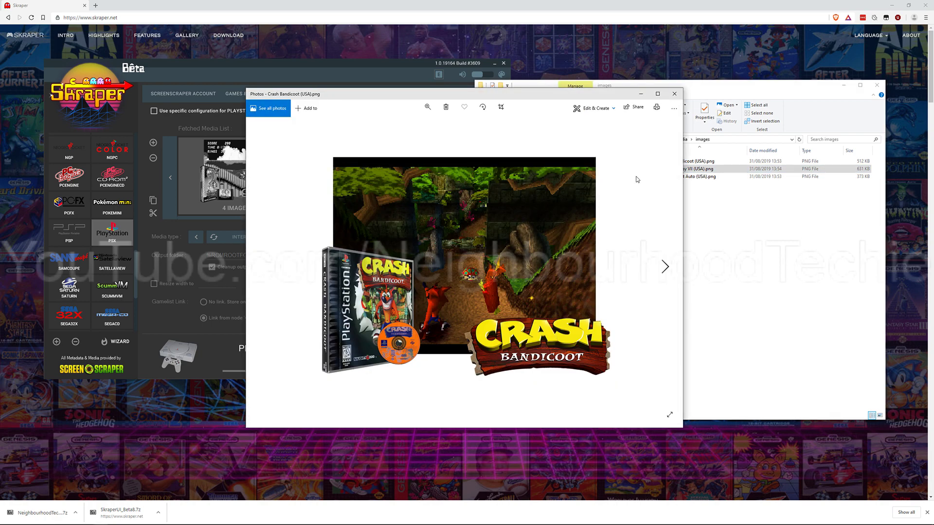
click(675, 94)
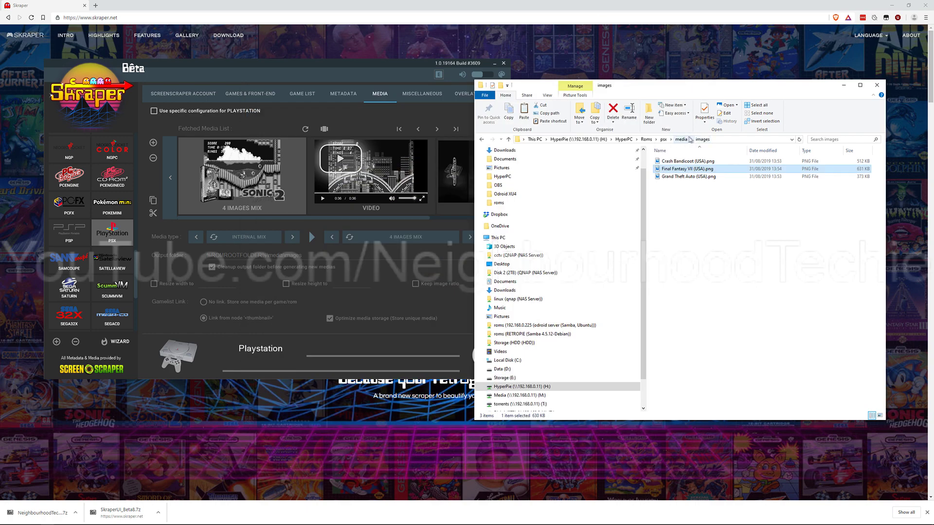
Open the videos folder inside psx\media and play Final Fantasy VII (USA).mp4
click(680, 139)
double_click(683, 168)
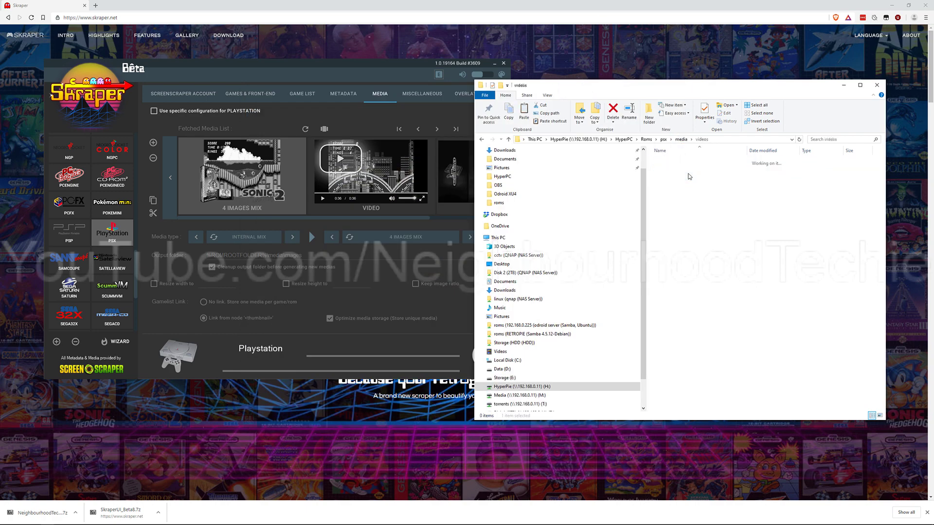
double_click(684, 168)
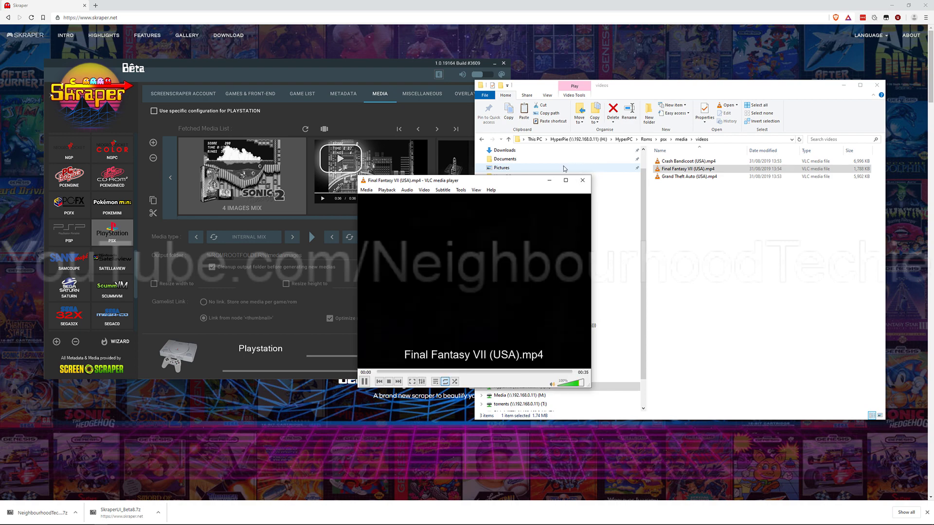
Close the Final Fantasy VII video and reopen the media folder inside Roms\psx
click(583, 181)
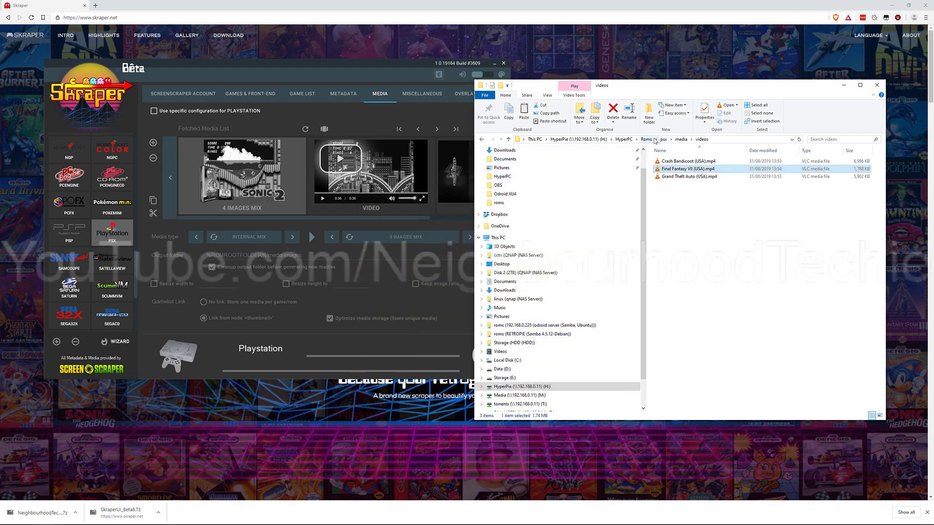
click(646, 140)
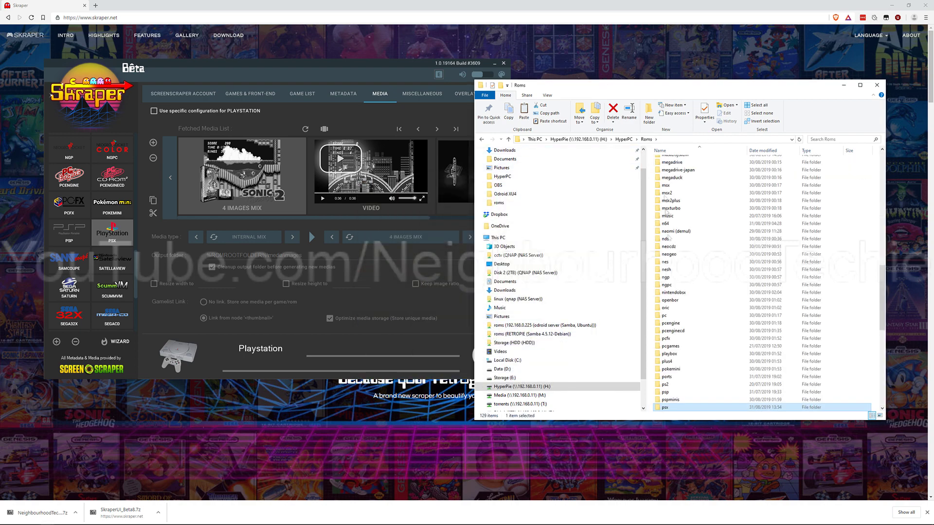
double_click(691, 408)
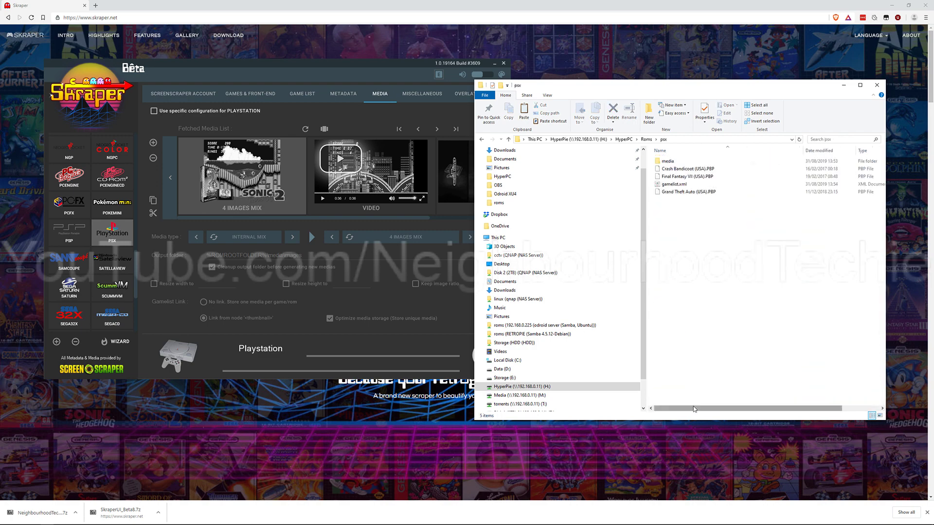
double_click(680, 164)
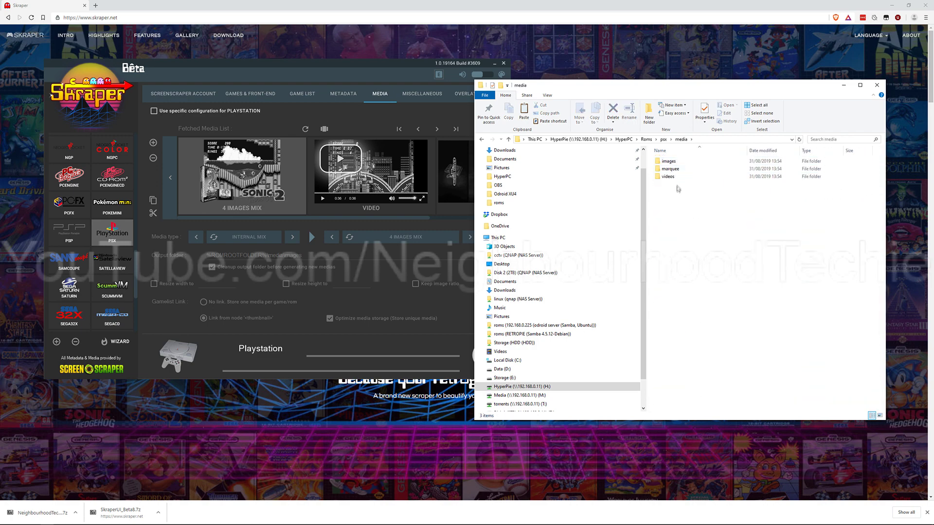
Rename the images folder in psx\media to boxart
drag(699, 203, 684, 164)
click(684, 164)
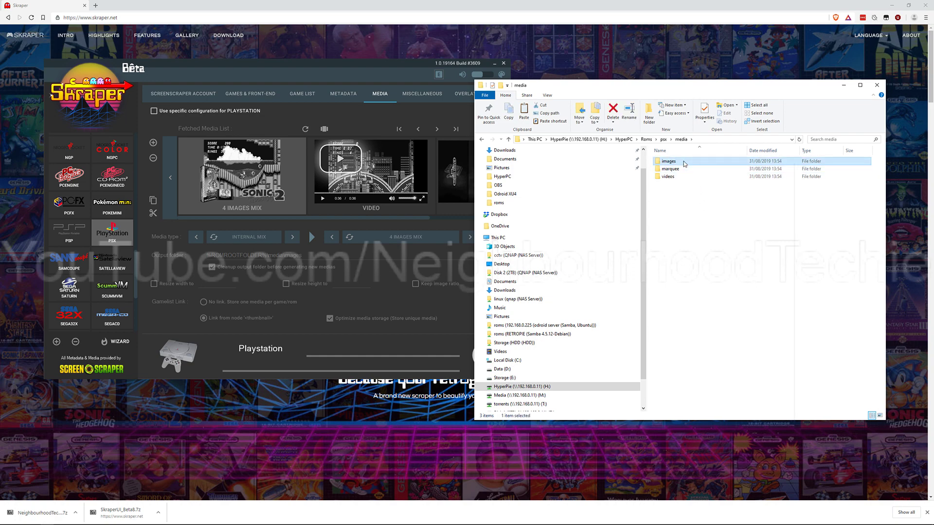
right_click(684, 164)
click(718, 442)
text(boxart)
key(Return)
Rename the marquee folder in psx\media to wheel
right_click(691, 169)
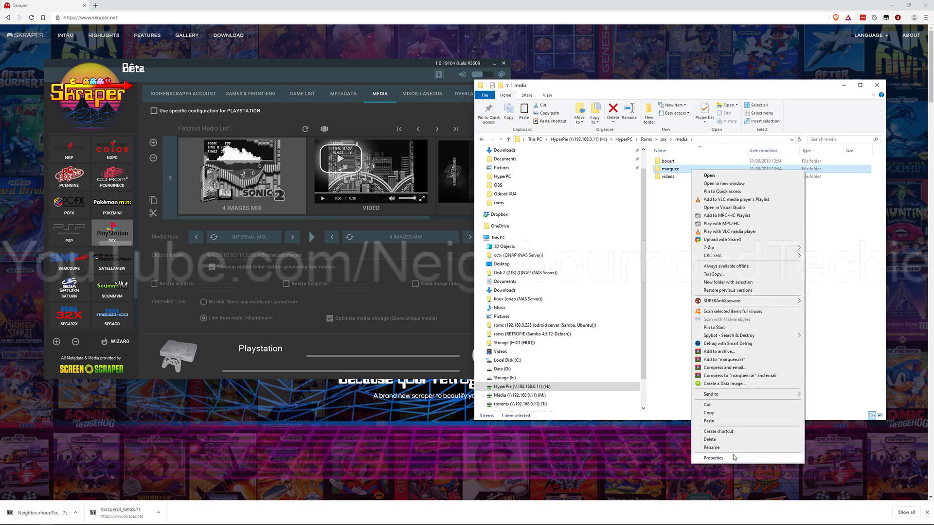
click(729, 447)
text(w)
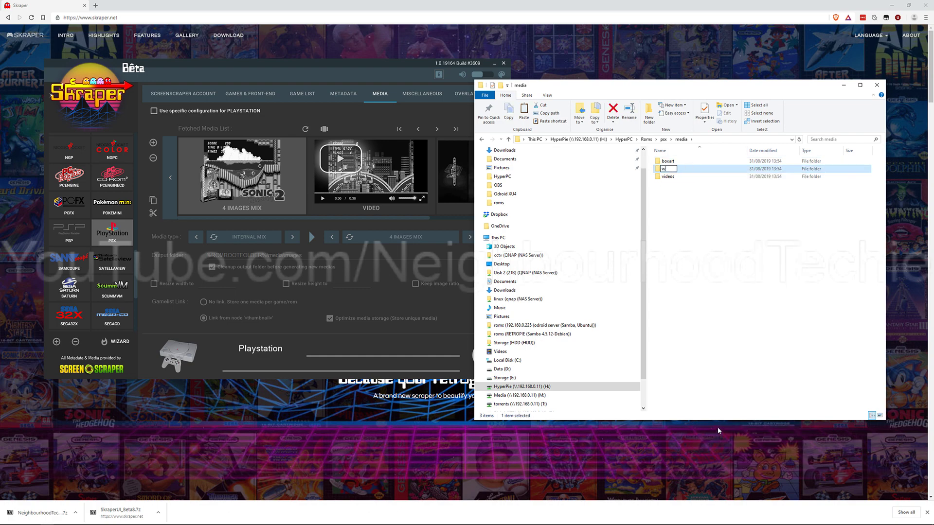
text(heel)
key(Return)
Rename the videos folder in psx\media to snap
click(686, 177)
right_click(686, 178)
click(695, 456)
text(snap)
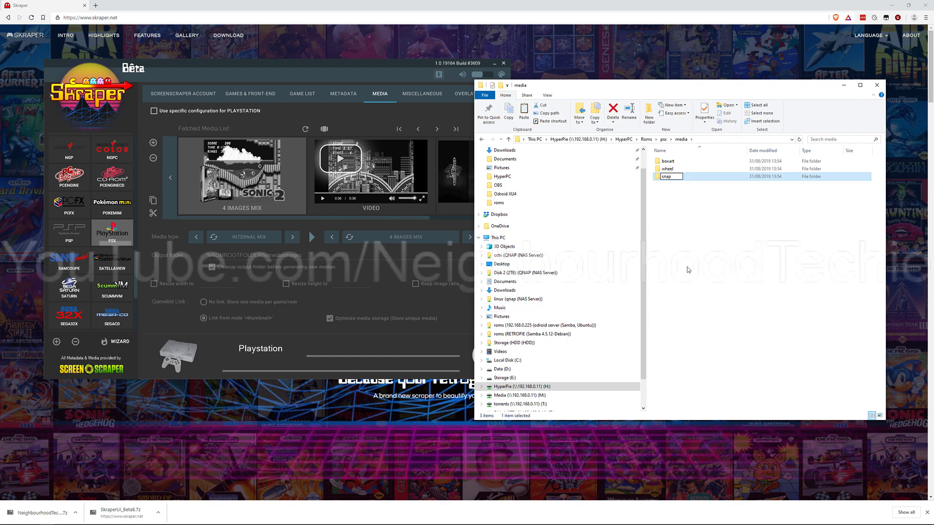
click(711, 241)
Move the boxart, wheel and snap folders from media up into the psx folder
drag(722, 238, 711, 164)
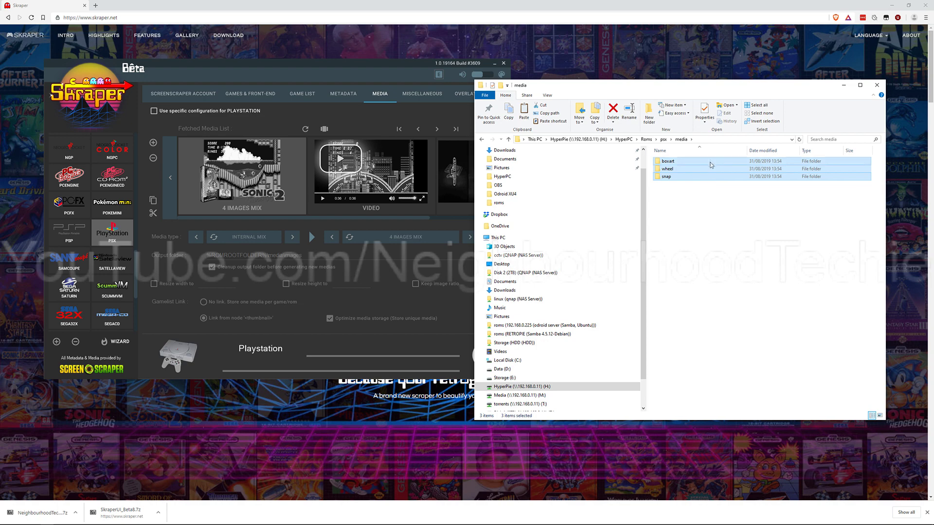
right_click(709, 170)
click(745, 375)
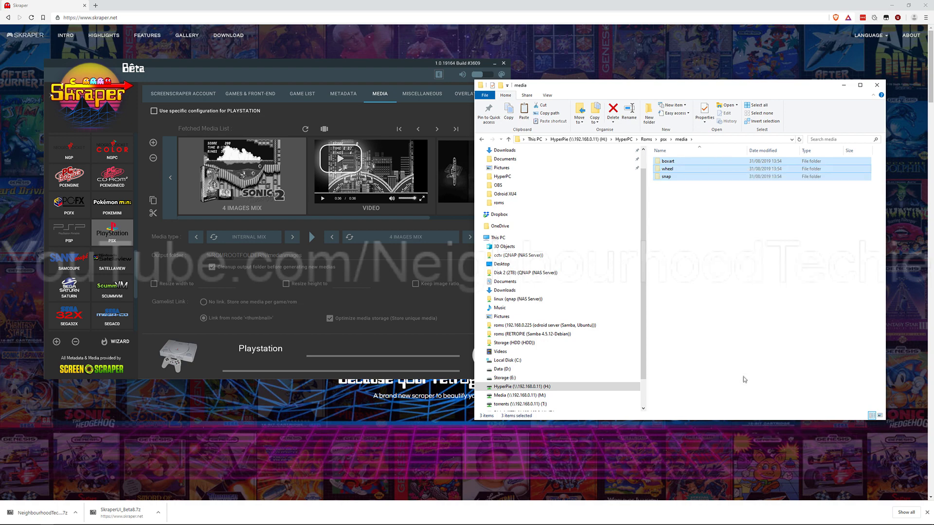
click(663, 140)
right_click(710, 226)
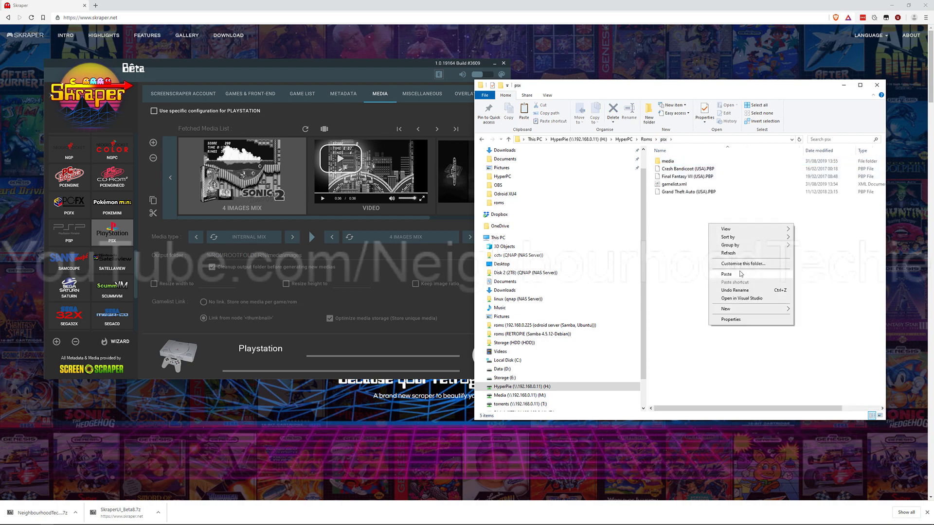
click(725, 274)
click(755, 297)
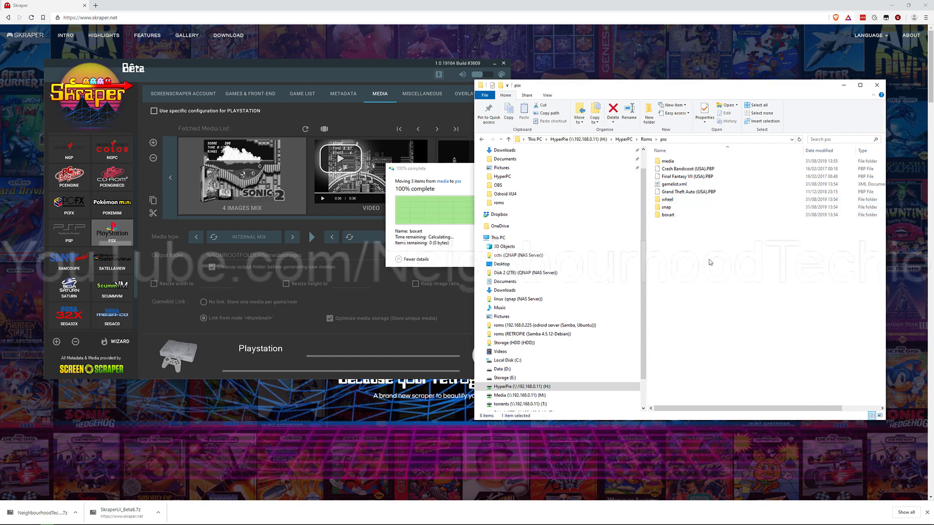
Permanently delete the media folder from psx
click(678, 161)
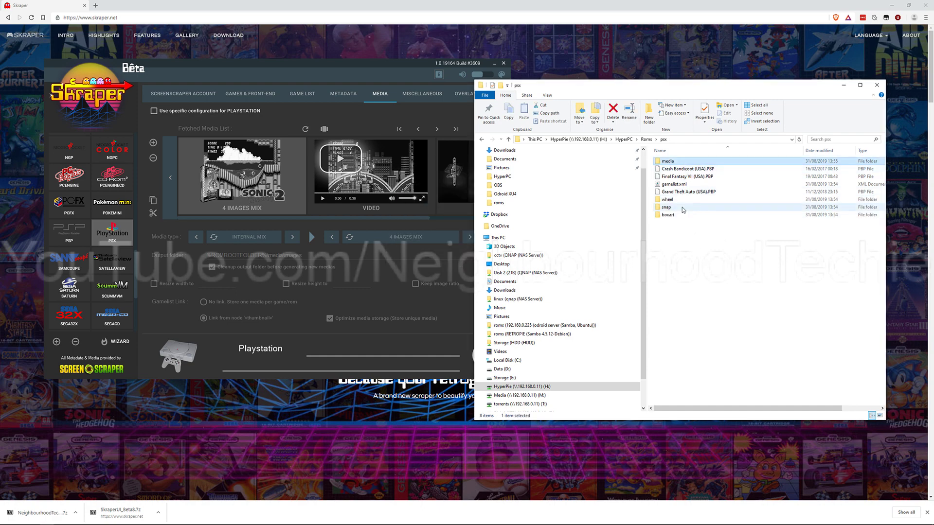
key(Delete)
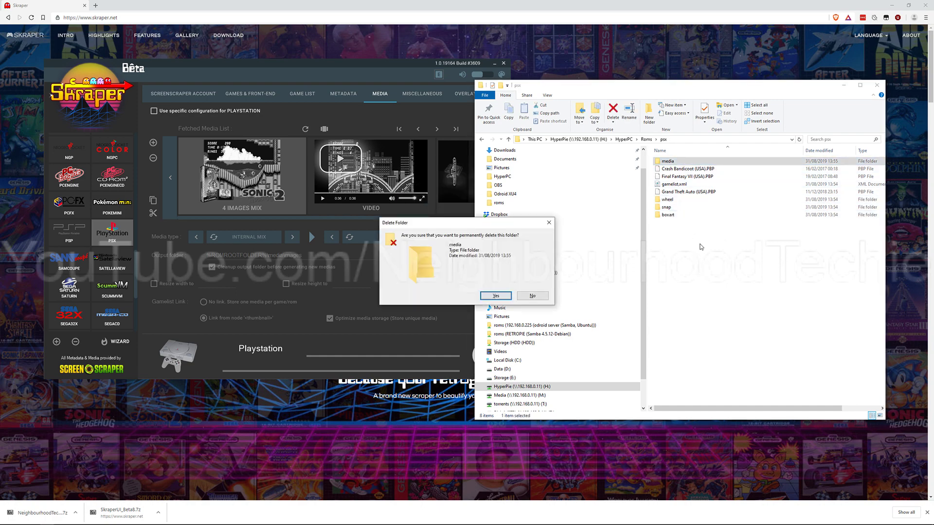
click(497, 298)
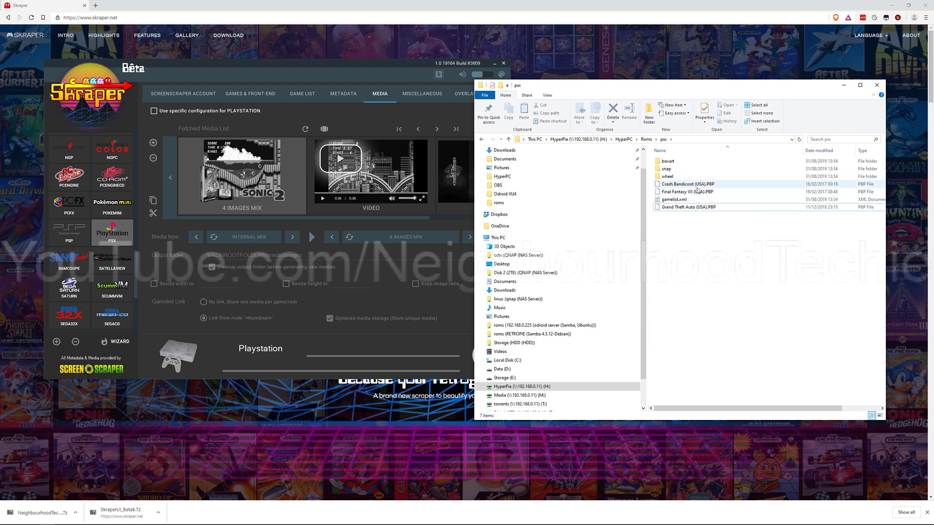
Check the contents of the snap folder, return to psx and select gamelist.xml
double_click(668, 168)
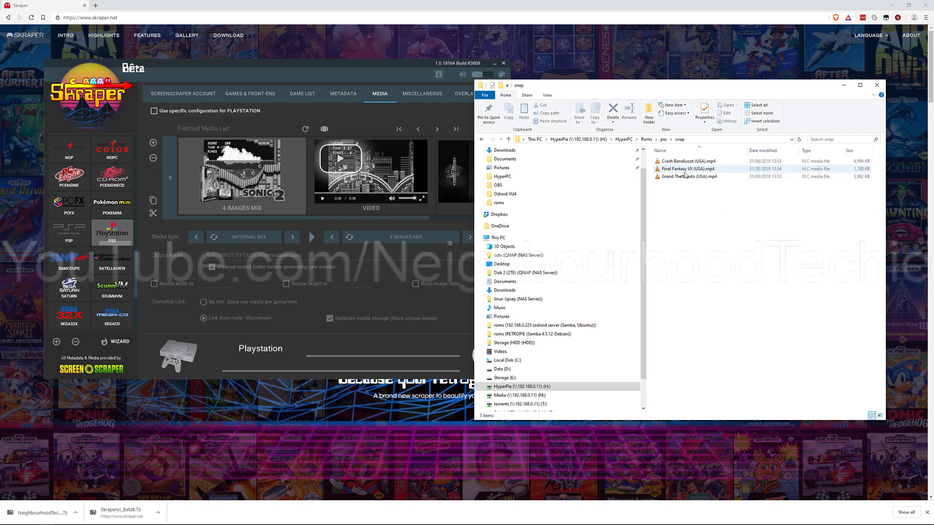
click(664, 140)
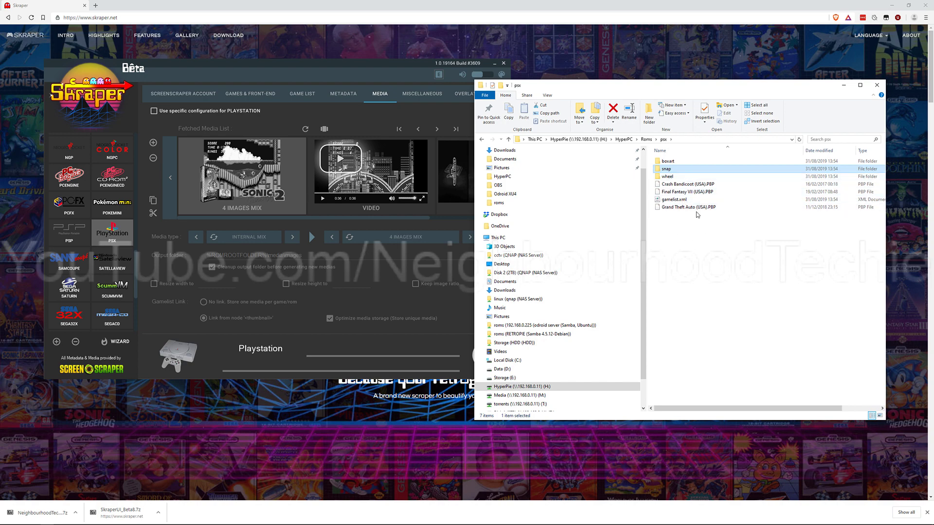
click(673, 200)
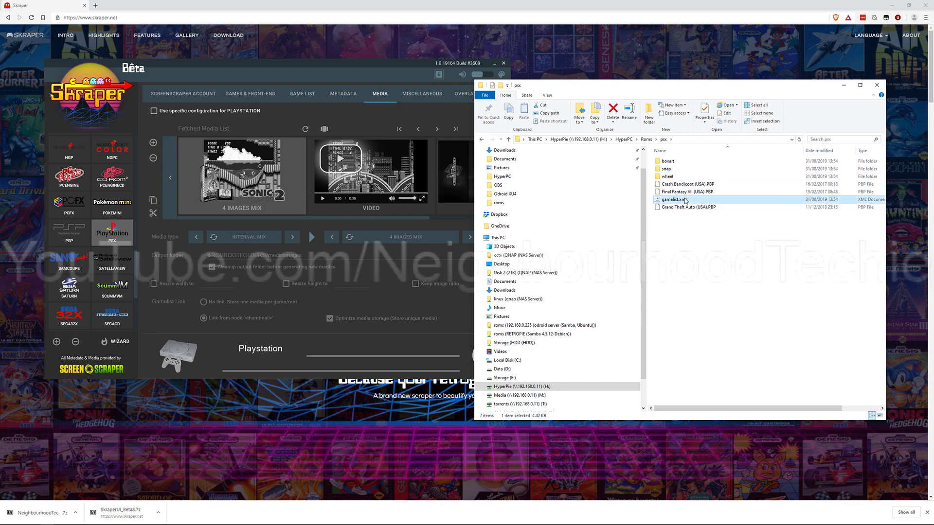
Launch HyperPie 2 from the HyperPC folder on the Data (D:) drive
key(super)
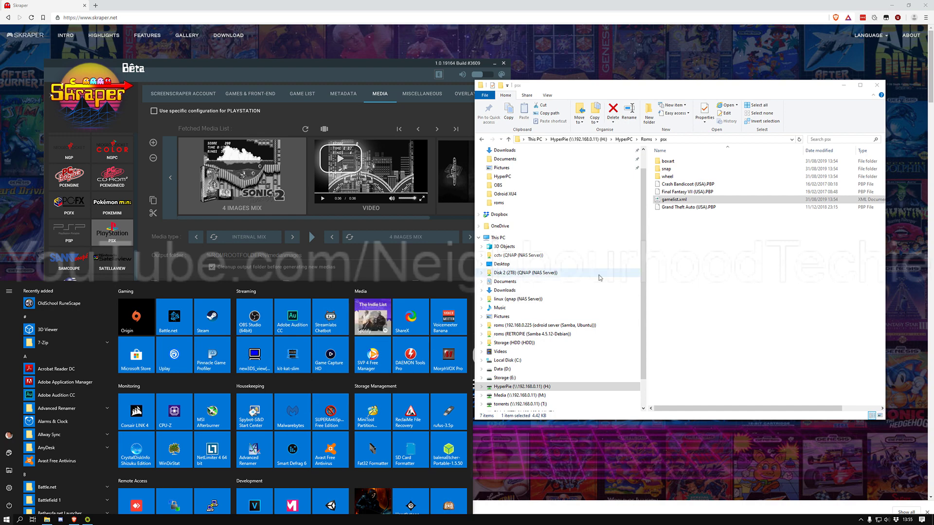
click(538, 369)
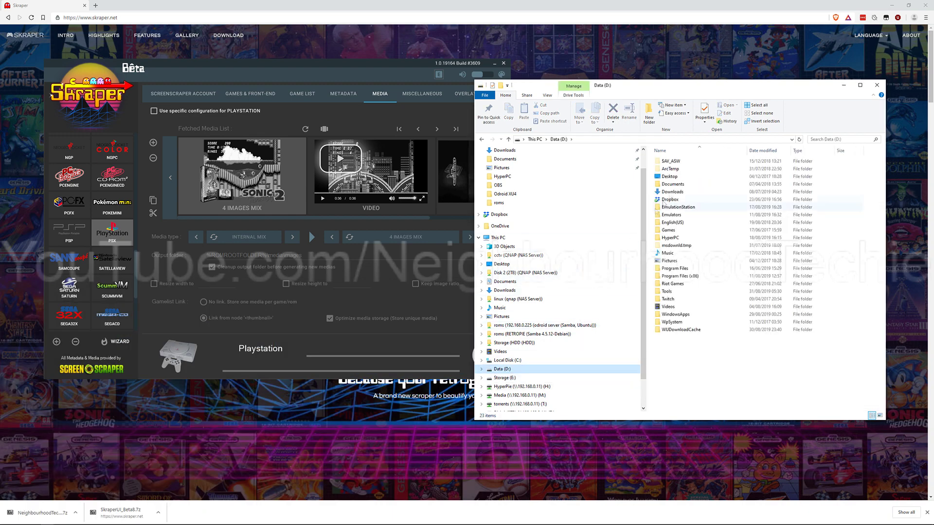
double_click(685, 238)
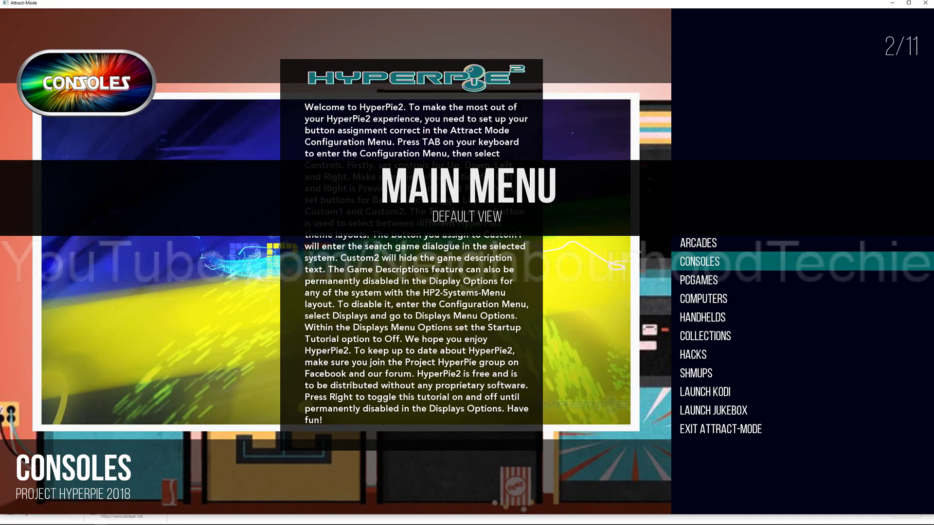
Open the Sony PlayStation game list from the Consoles category
key(Down)
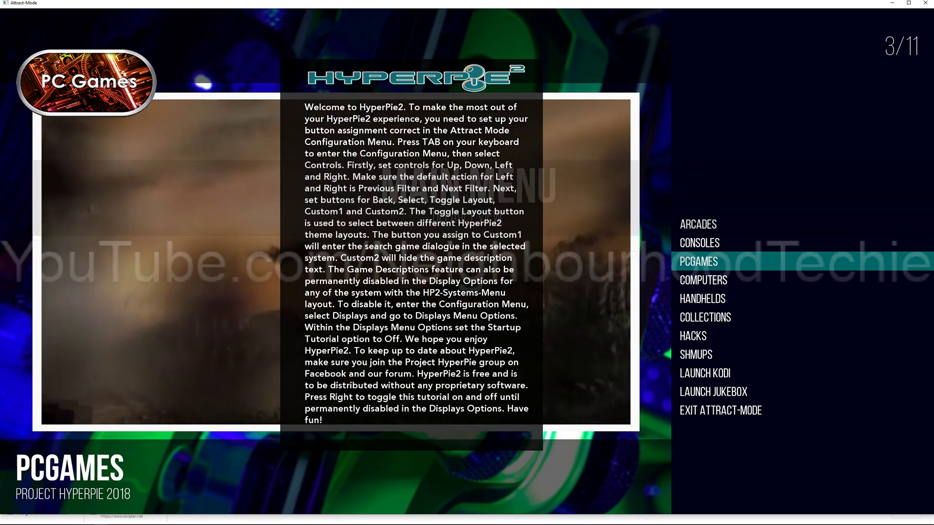
key(Up)
key(Return)
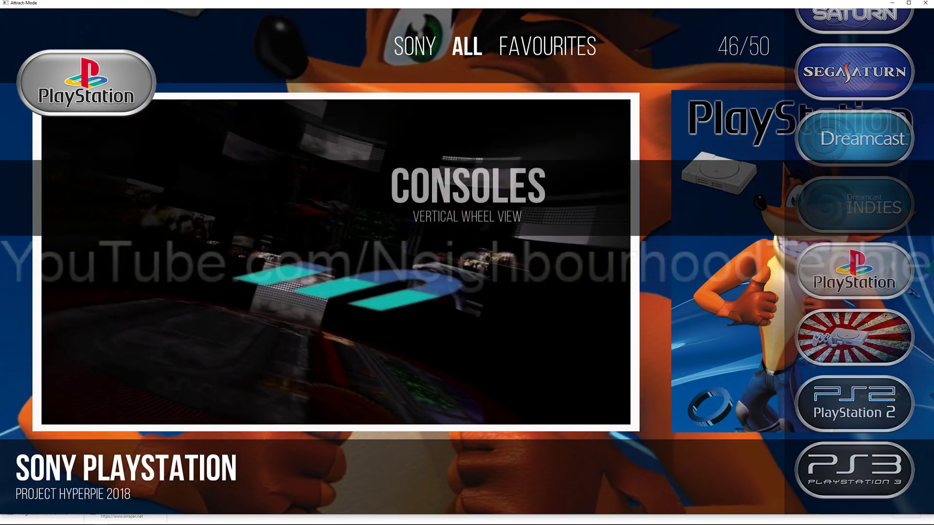
key(Return)
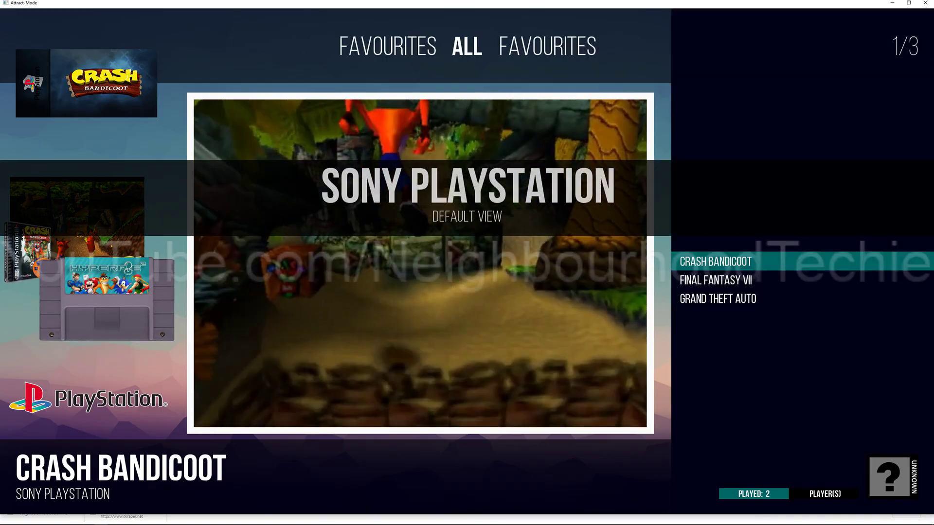
Browse from Crash Bandicoot to Grand Theft Auto and back, checking each game's artwork and video
key(Down)
key(Down)
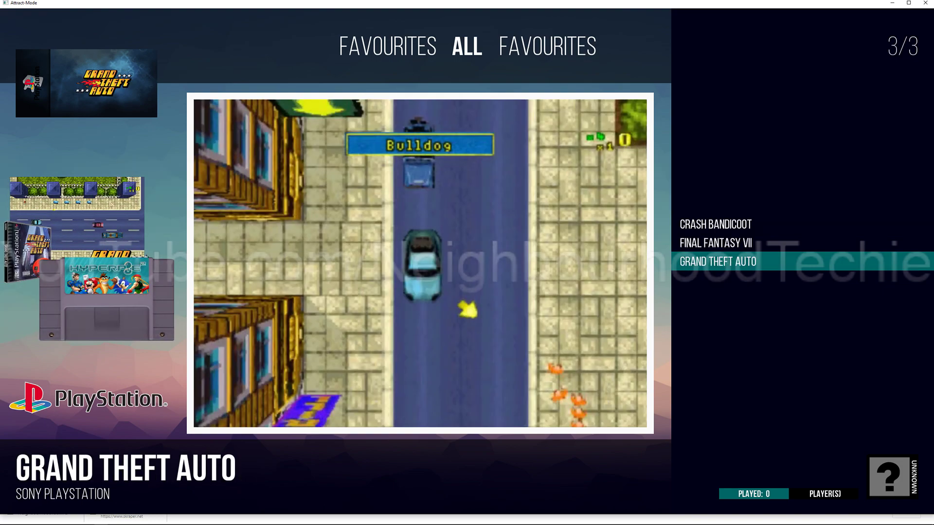
key(Up)
key(Up)
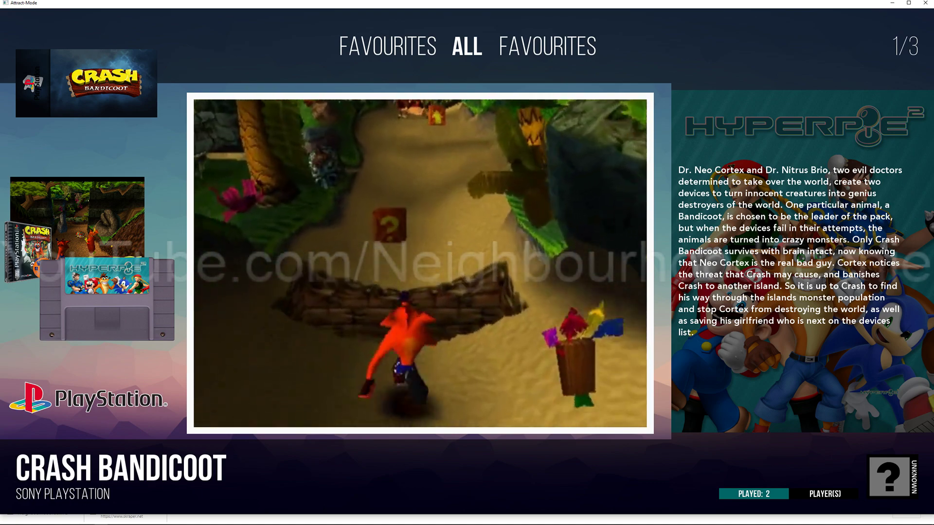
Leave the PlayStation and Consoles lists and exit Attract-Mode
key(Escape)
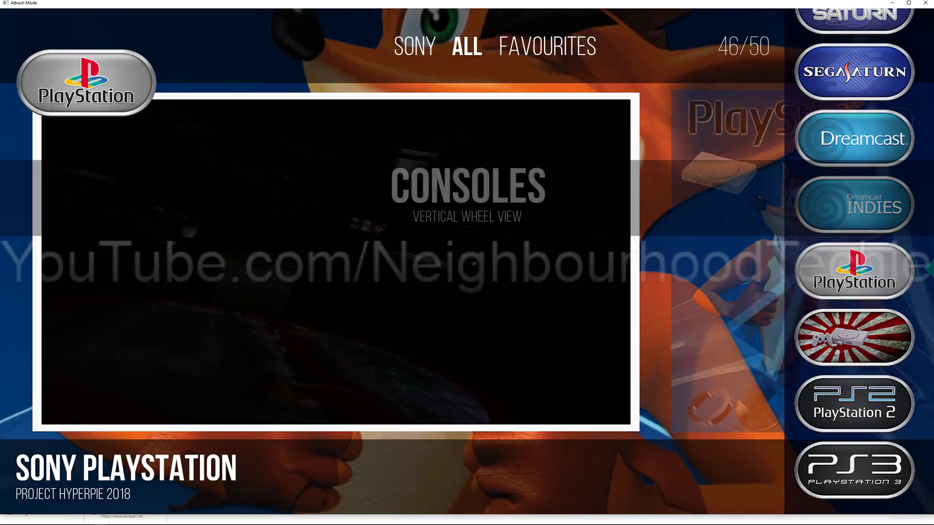
key(Escape)
key(Escape)
key(Up)
key(Return)
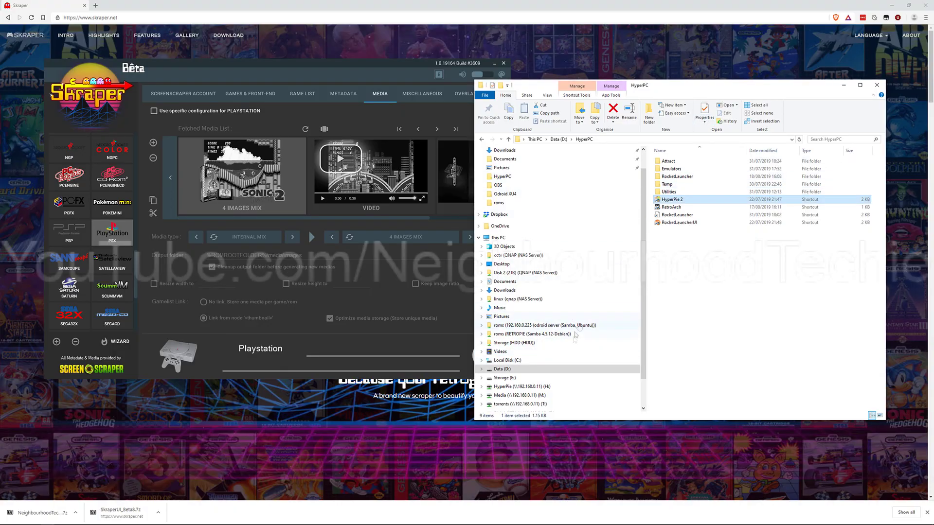
Open HyperPC\Roms on the HyperPie (H:) network drive and find the psx folder
click(559, 377)
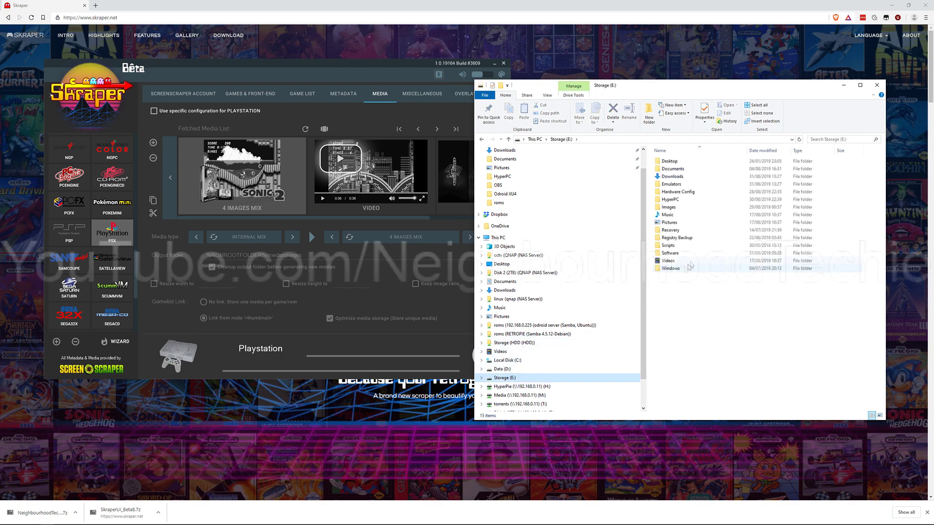
click(550, 387)
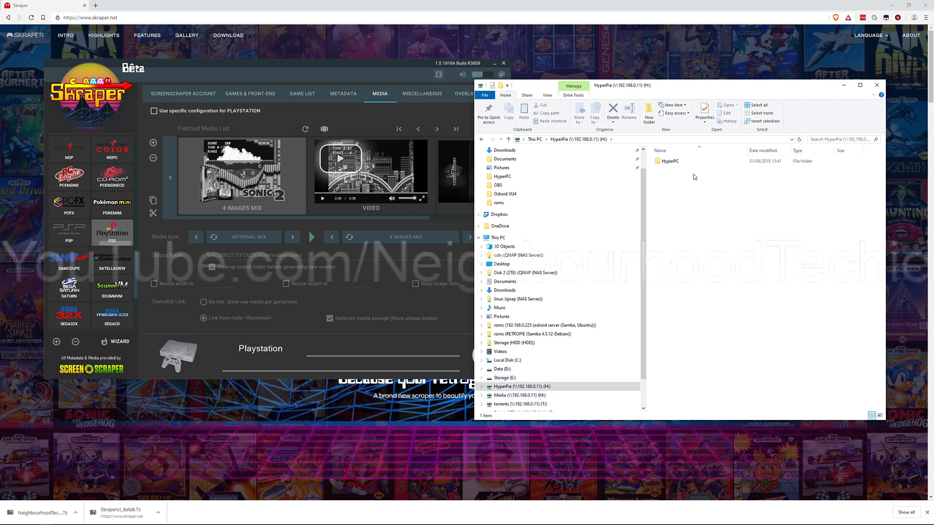
double_click(667, 161)
double_click(690, 192)
scroll(695, 250, down, 4)
scroll(699, 258, down, 12)
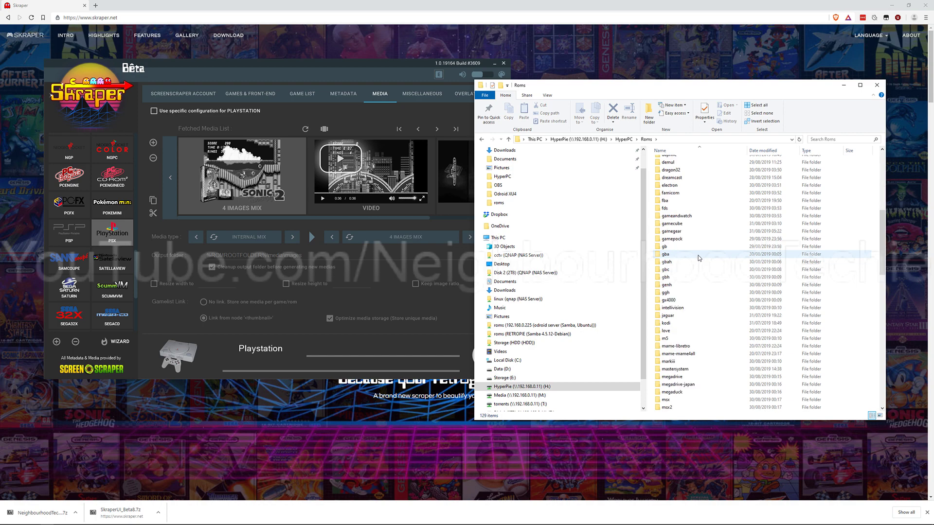
scroll(696, 226, down, 3)
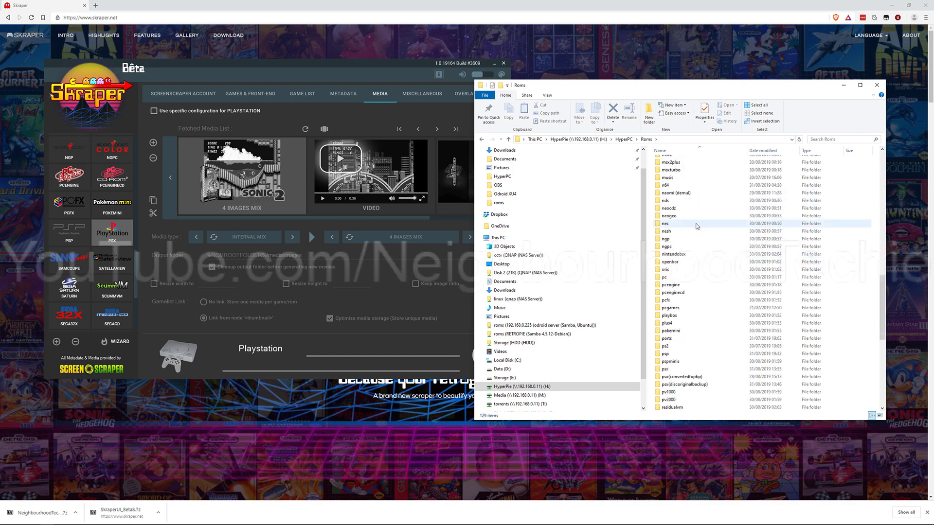
scroll(697, 226, down, 2)
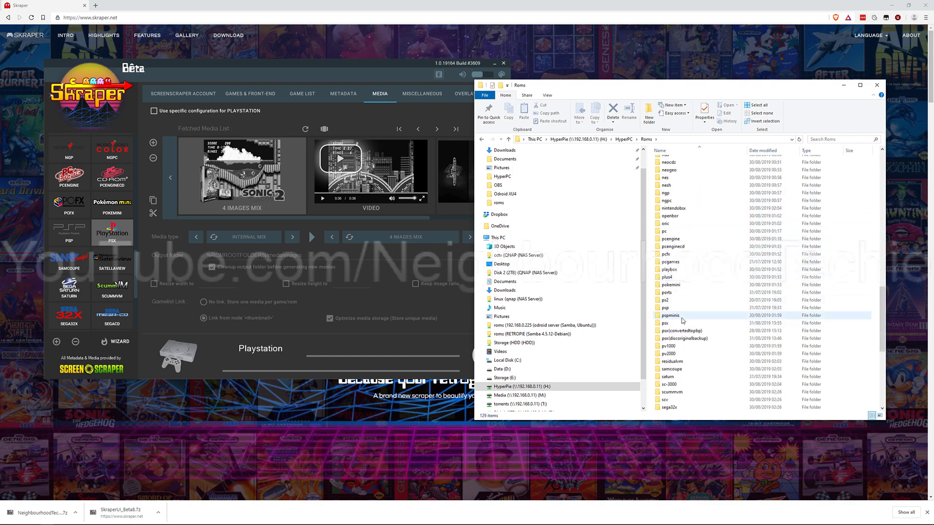
Open gamelist.xml from the psx folder in Notepad++
double_click(683, 324)
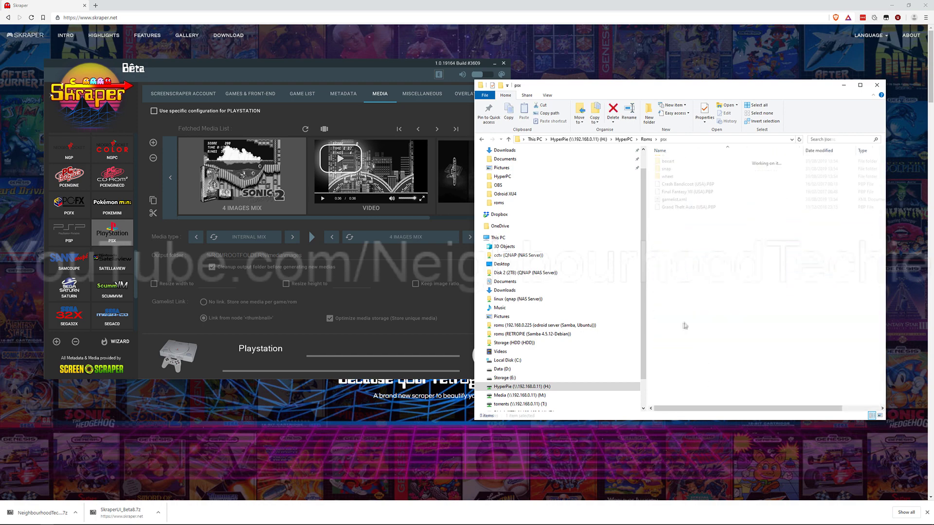
right_click(692, 202)
click(705, 247)
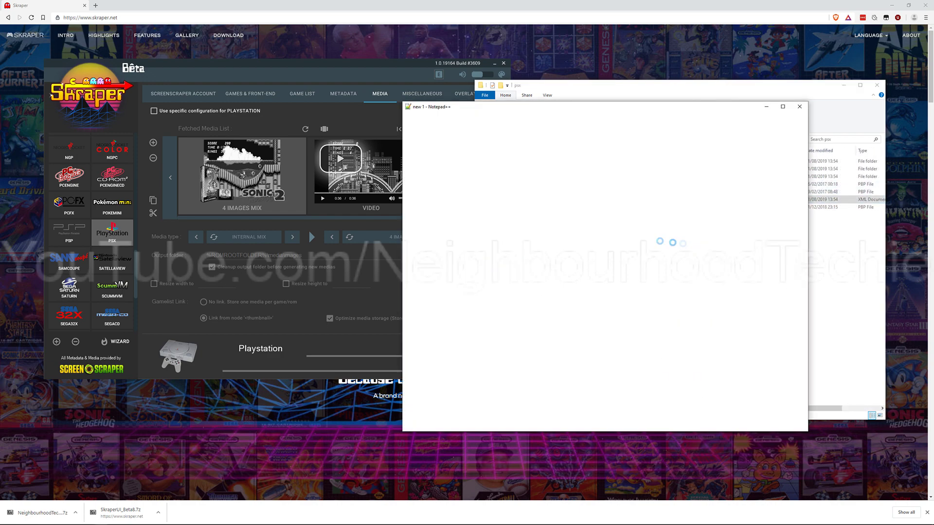
Review Crash Bandicoot's image, marquee and video paths in gamelist.xml and close the file
drag(586, 110, 292, 36)
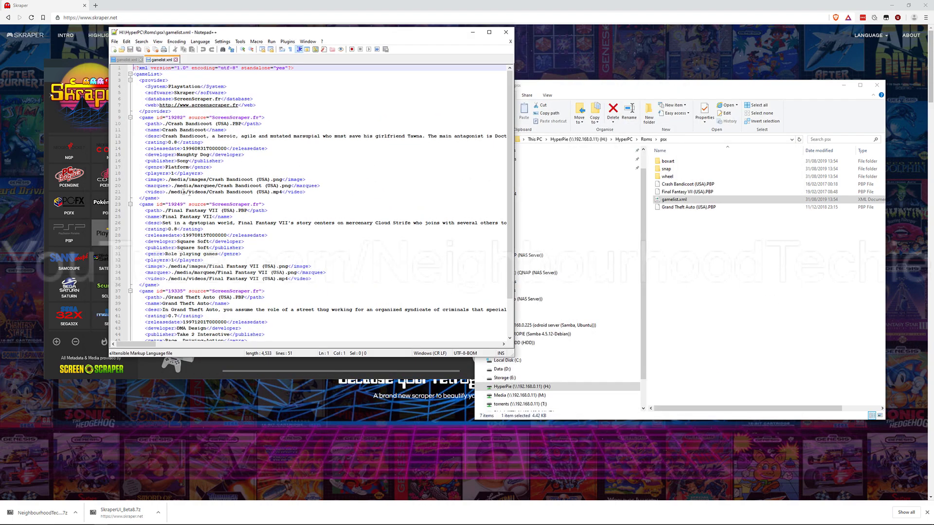
drag(150, 180, 207, 178)
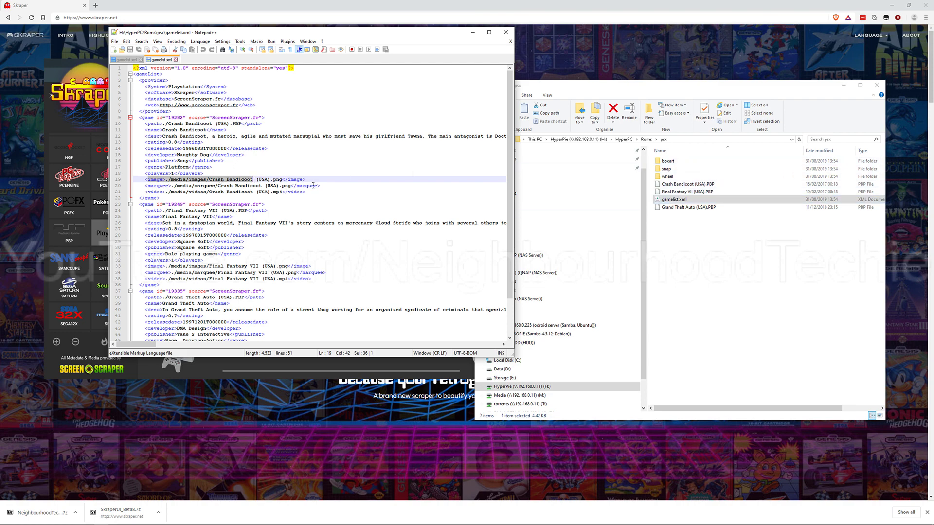
click(330, 192)
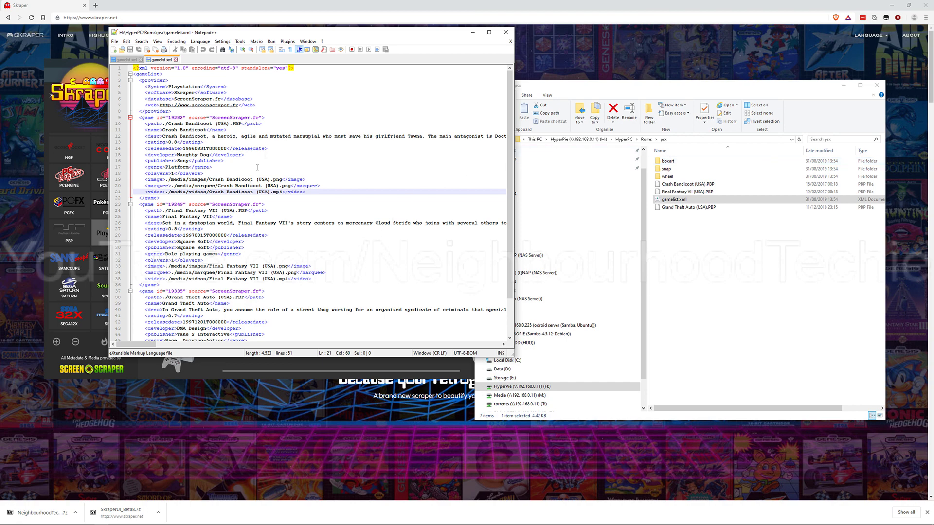
click(506, 32)
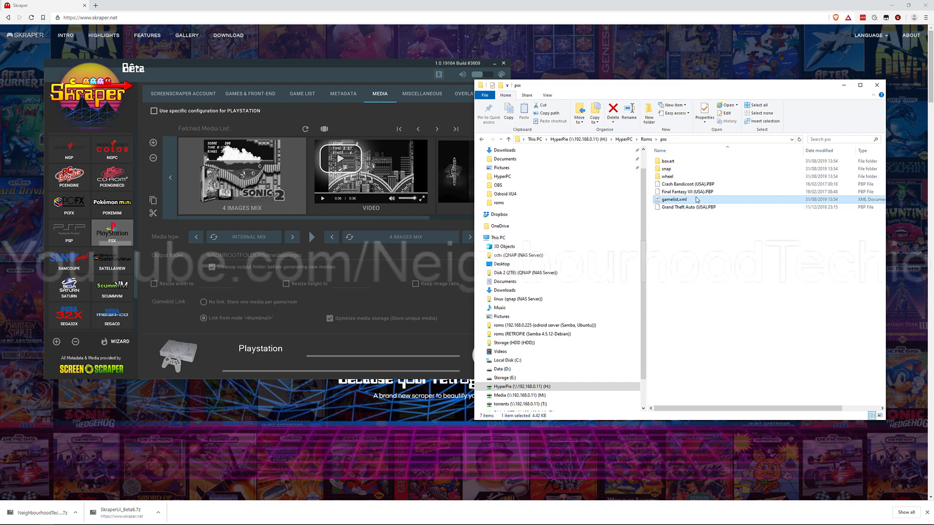
Reopen gamelist.xml from the psx folder in Notepad++ and replace all occurrences of /media/marquee/ with /wheel/
right_click(697, 199)
click(732, 243)
click(282, 97)
key(ctrl+f)
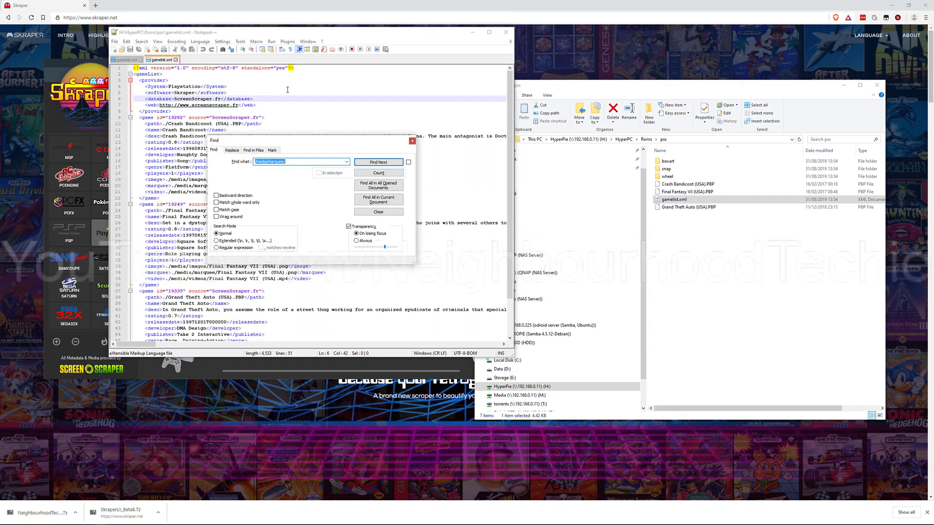
click(232, 150)
double_click(287, 171)
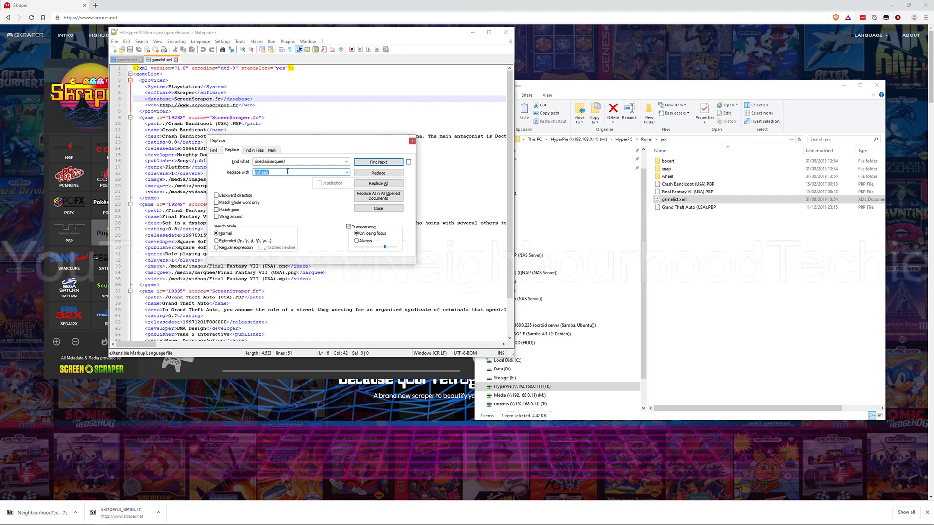
click(370, 185)
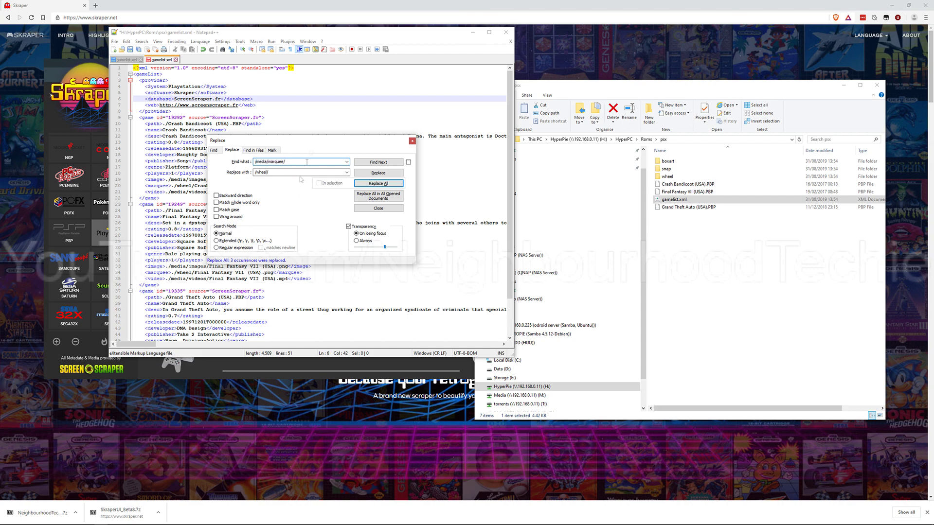
Open the psx wheel folder and compare its PNG files with the marquee paths in gamelist.xml
drag(317, 143, 481, 198)
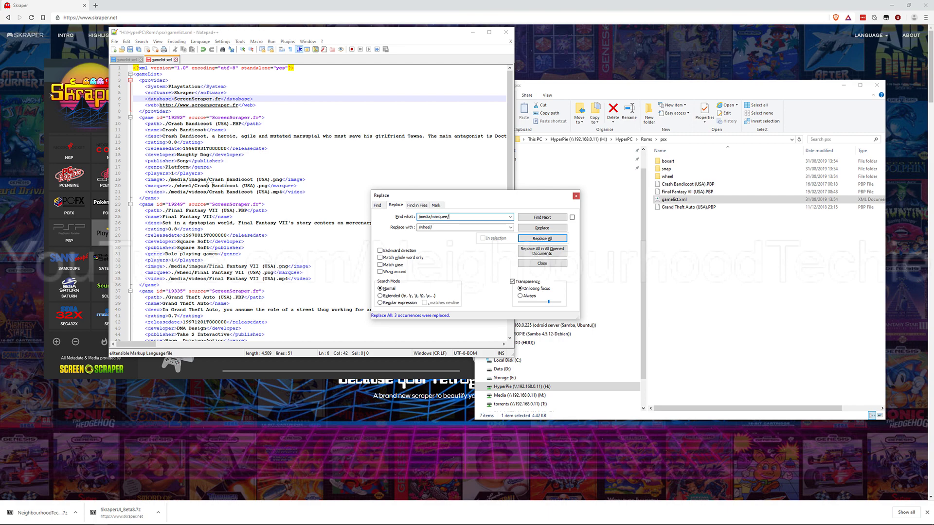
double_click(698, 176)
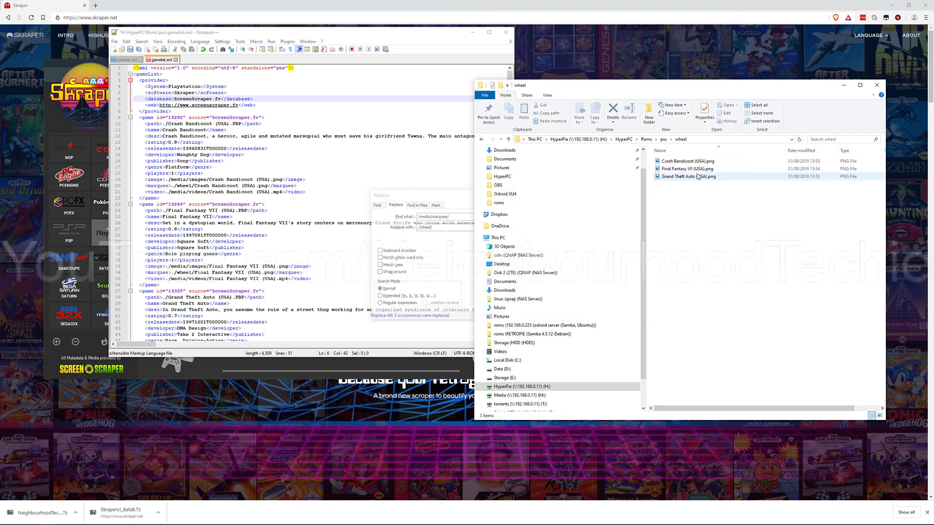
click(176, 195)
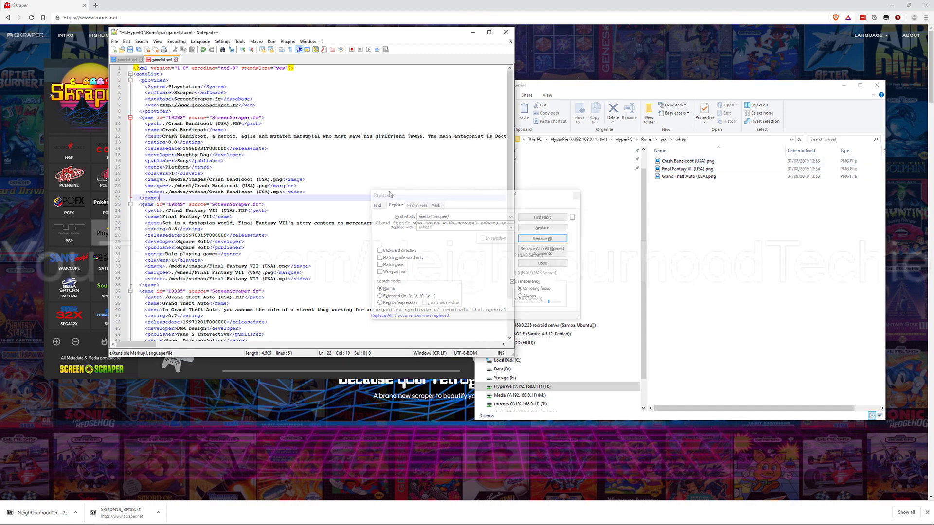
Replace all occurrences of /media/images/ in gamelist.xml with /boxart/
click(282, 142)
drag(470, 197, 419, 197)
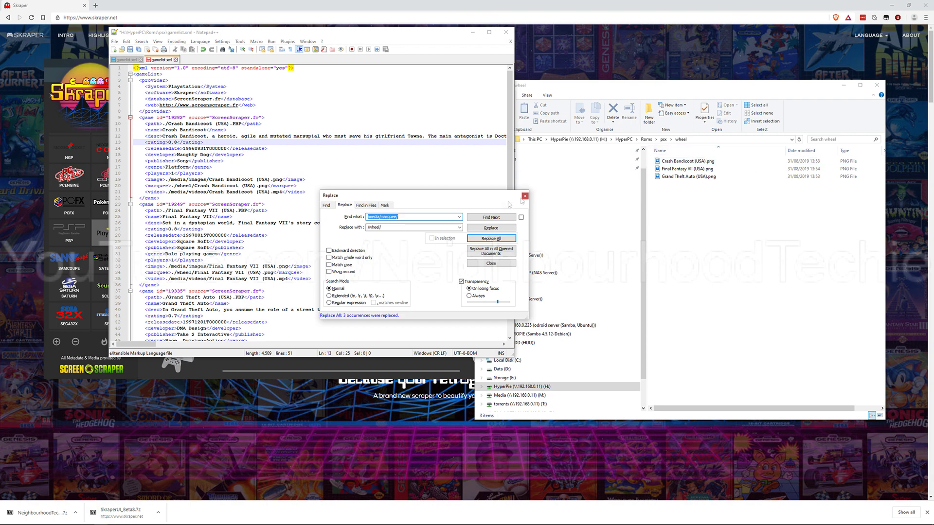
click(396, 217)
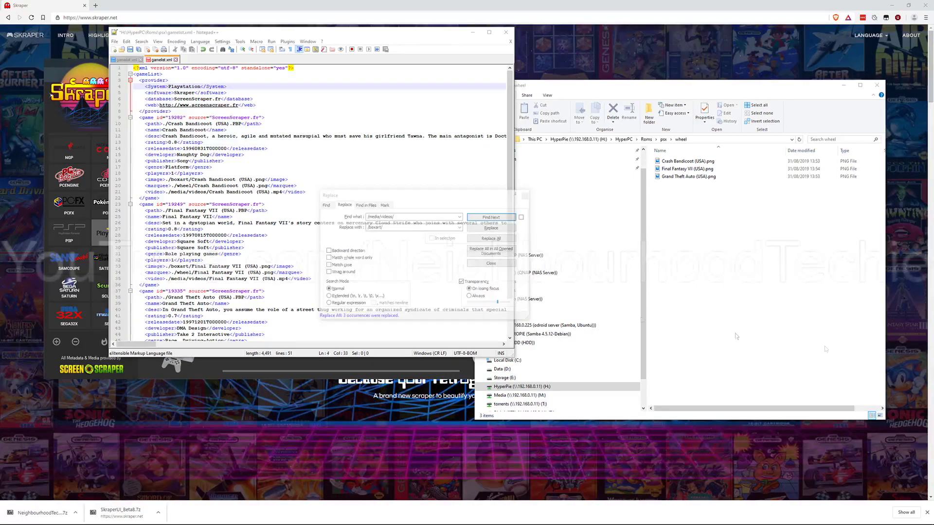
Replace all occurrences of /media/videos/ in gamelist.xml with /snap/
click(384, 227)
click(385, 227)
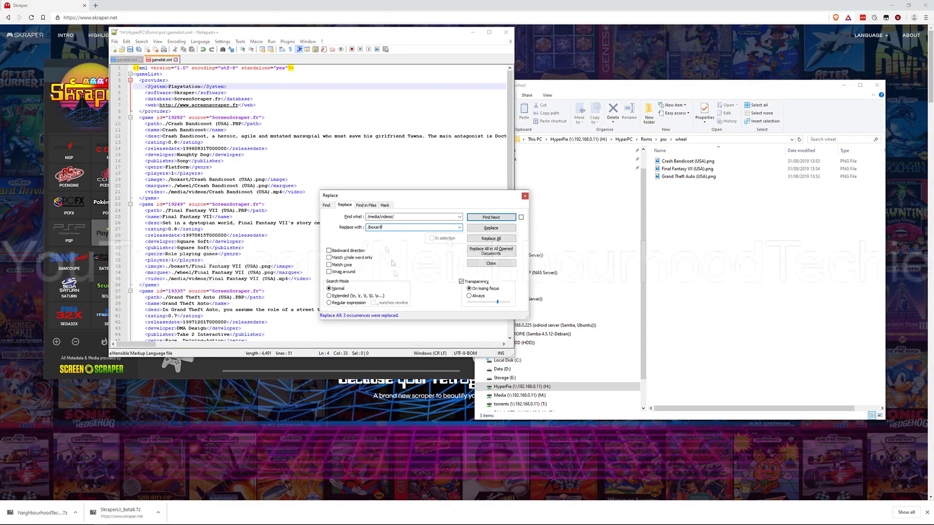
key(BackSpace)
key(BackSpace)
key(BackSpace)
key(BackSpace)
text(snap/)
click(484, 238)
click(258, 160)
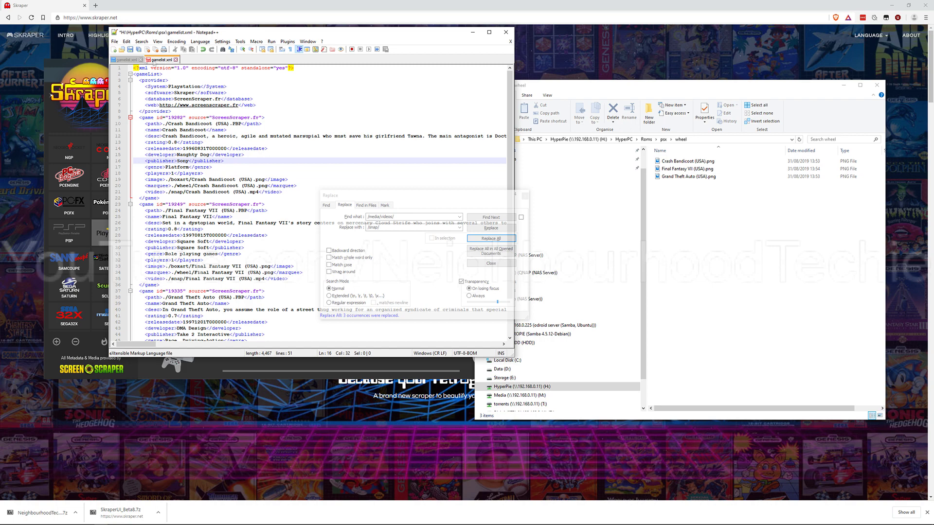
Save gamelist.xml and compare its media paths with the subfolders in the psx folder
click(129, 49)
click(192, 184)
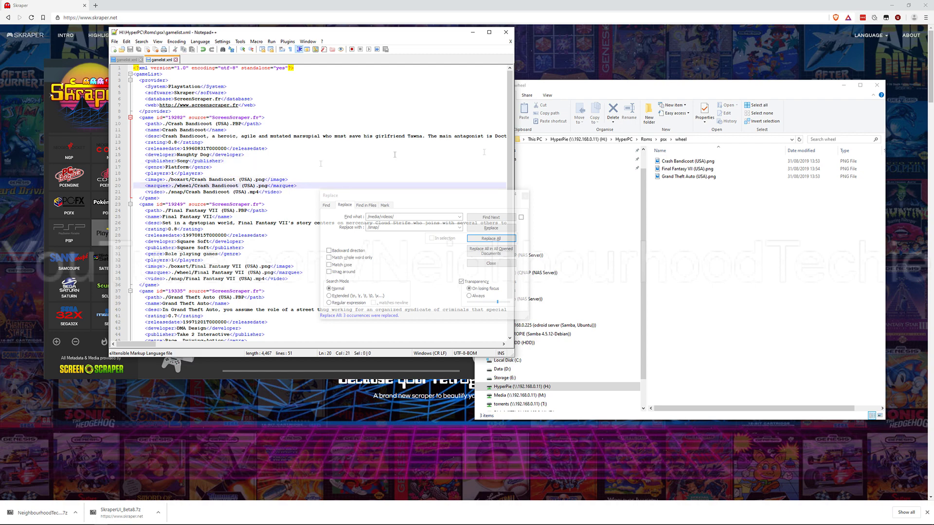
click(663, 139)
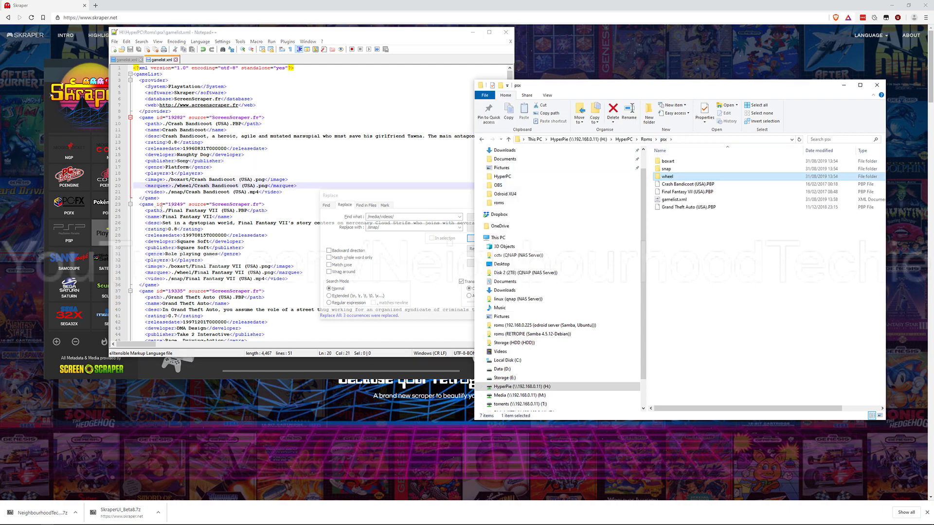
click(185, 192)
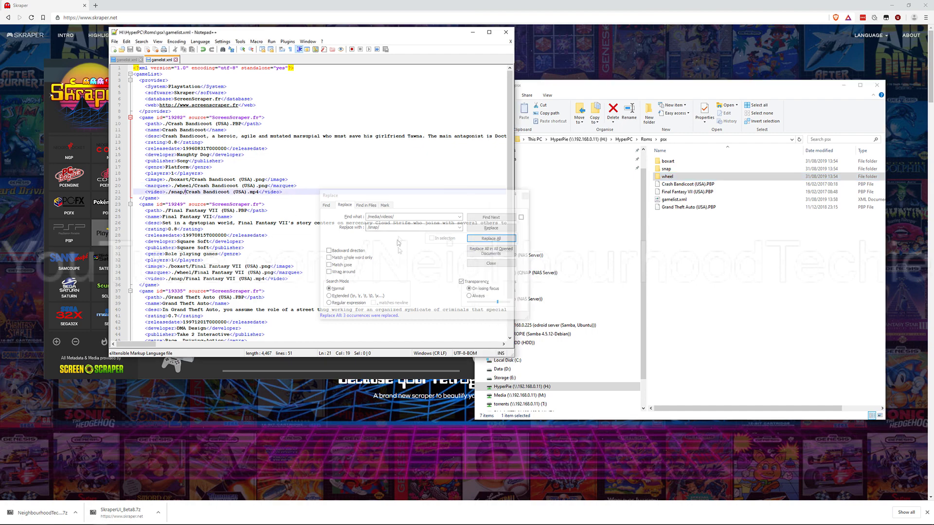